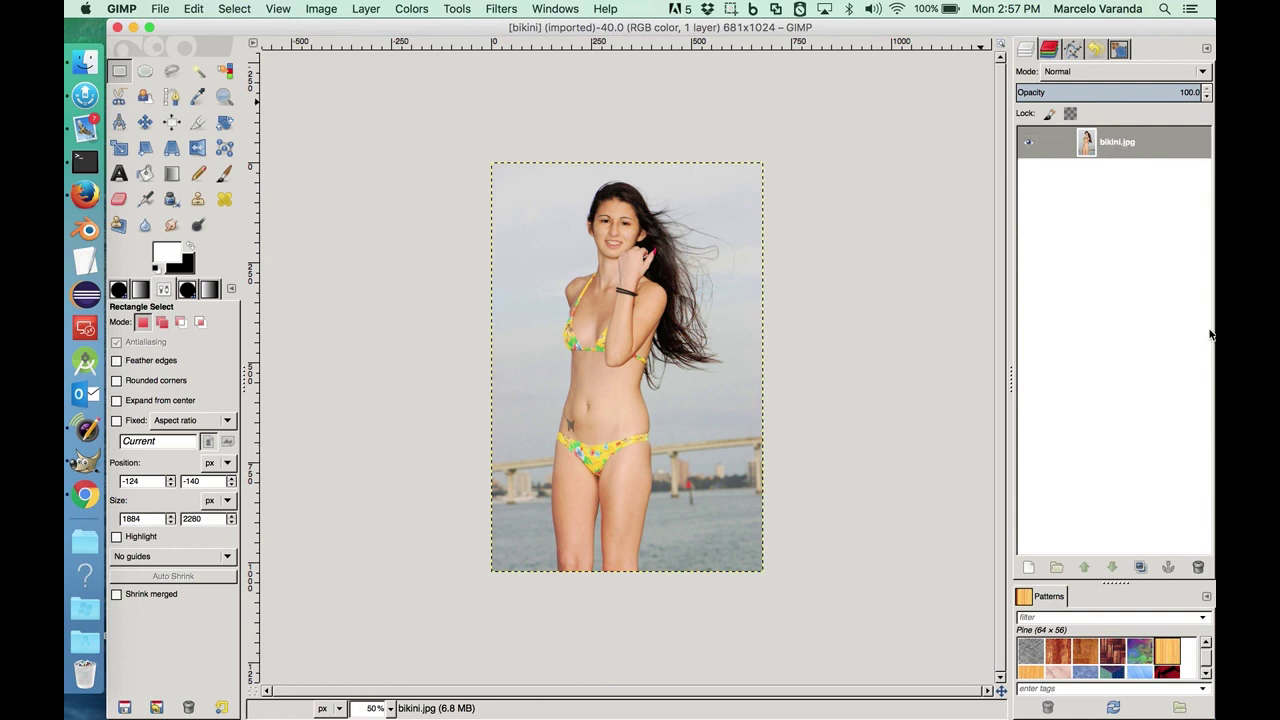
# Duplicate the photo layer, hide 'bikini.jpg copy', and select the original bikini.jpg layer.
pyautogui.click(1140, 567)
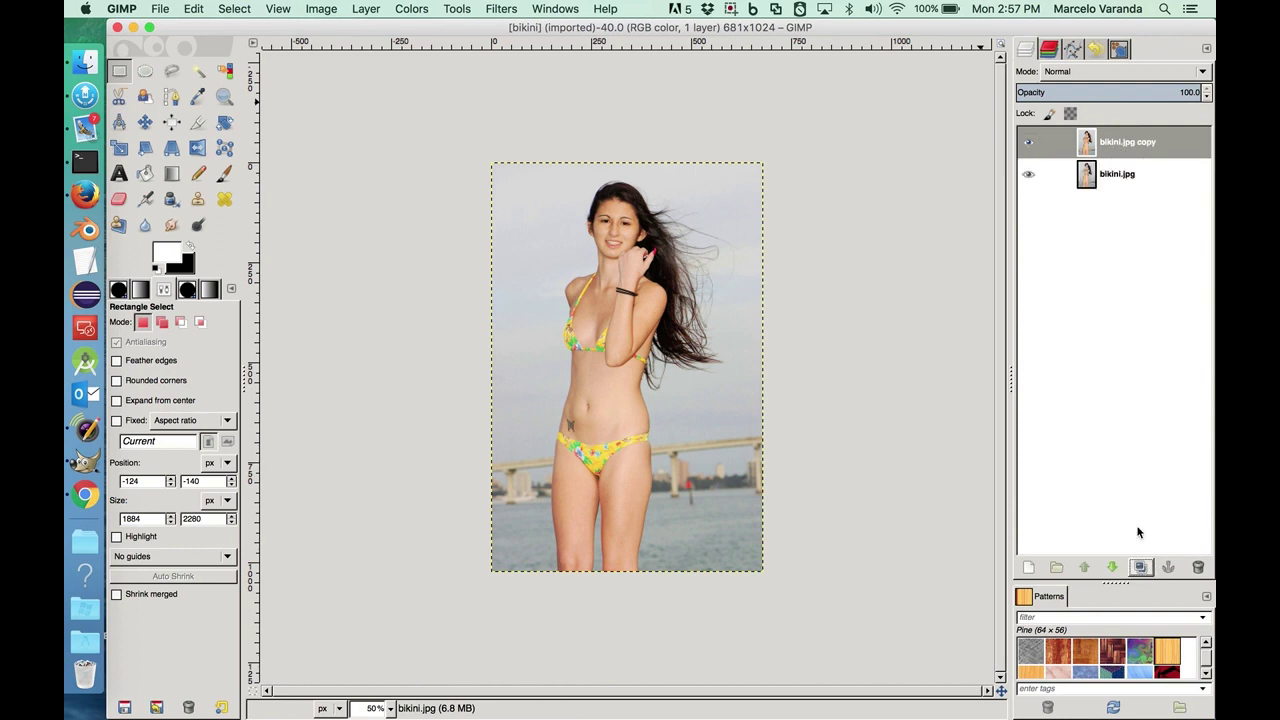
pyautogui.click(1028, 143)
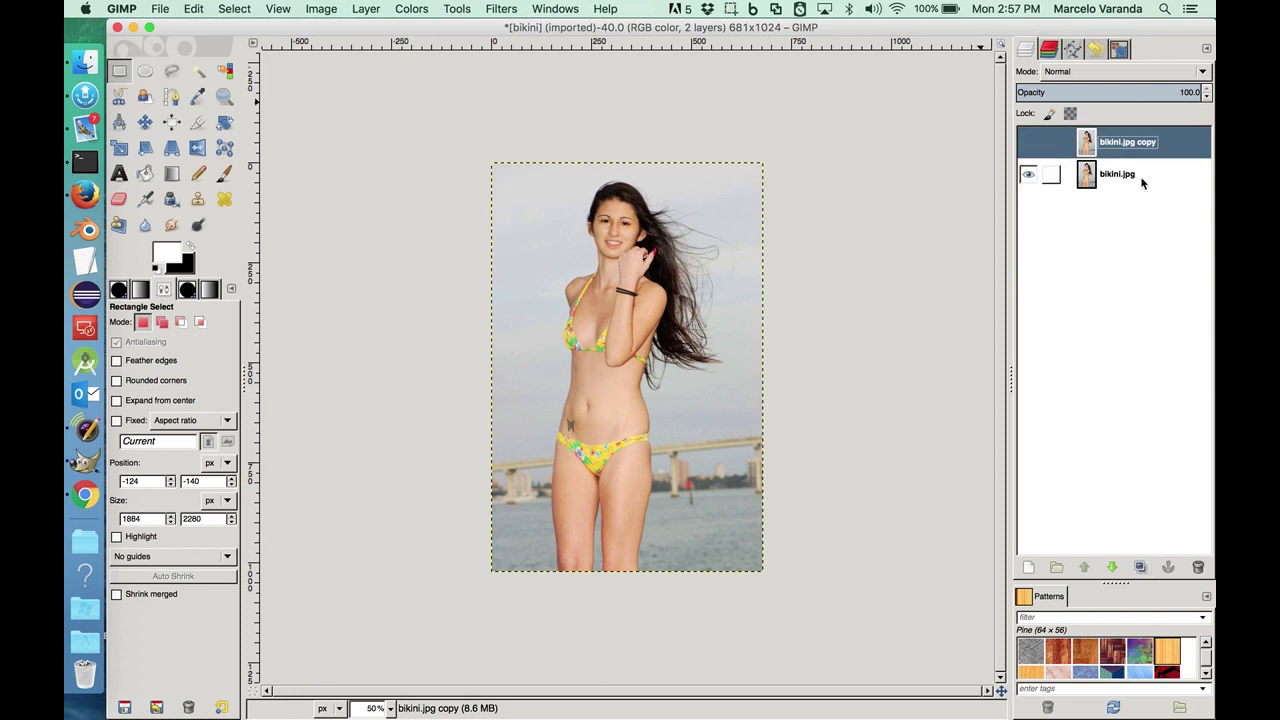
pyautogui.click(1114, 180)
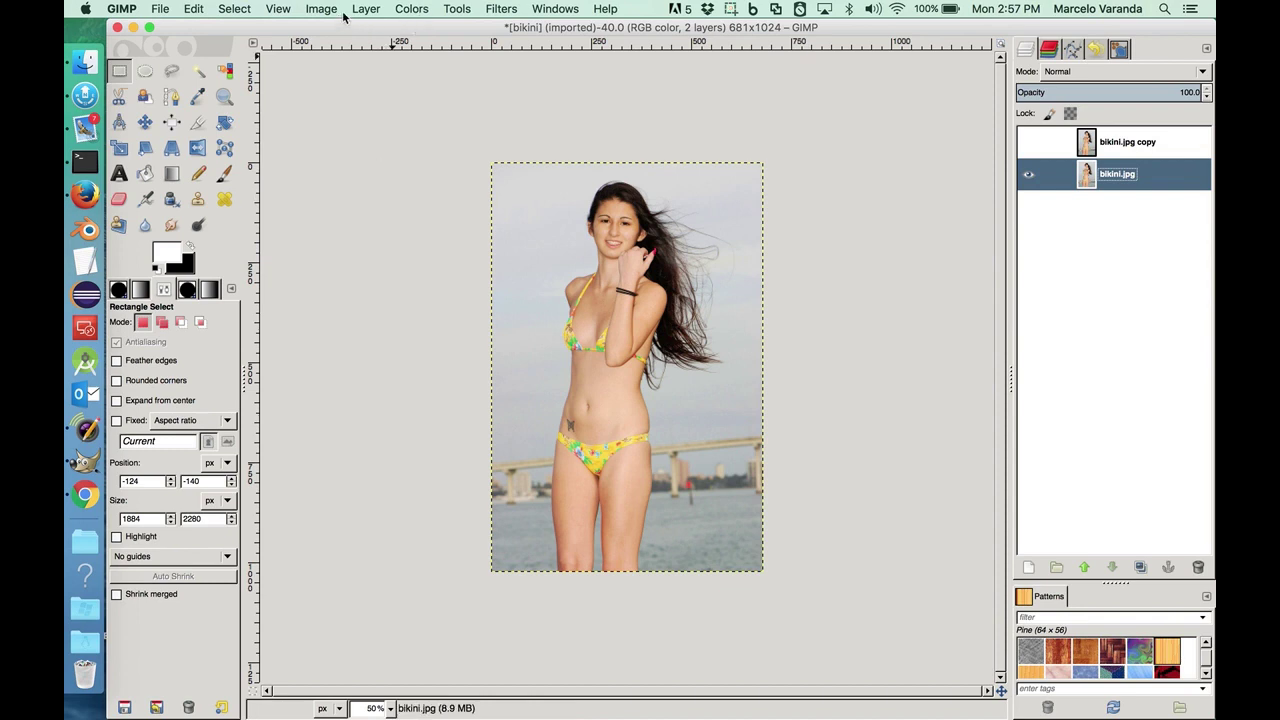
pyautogui.click(460, 12)
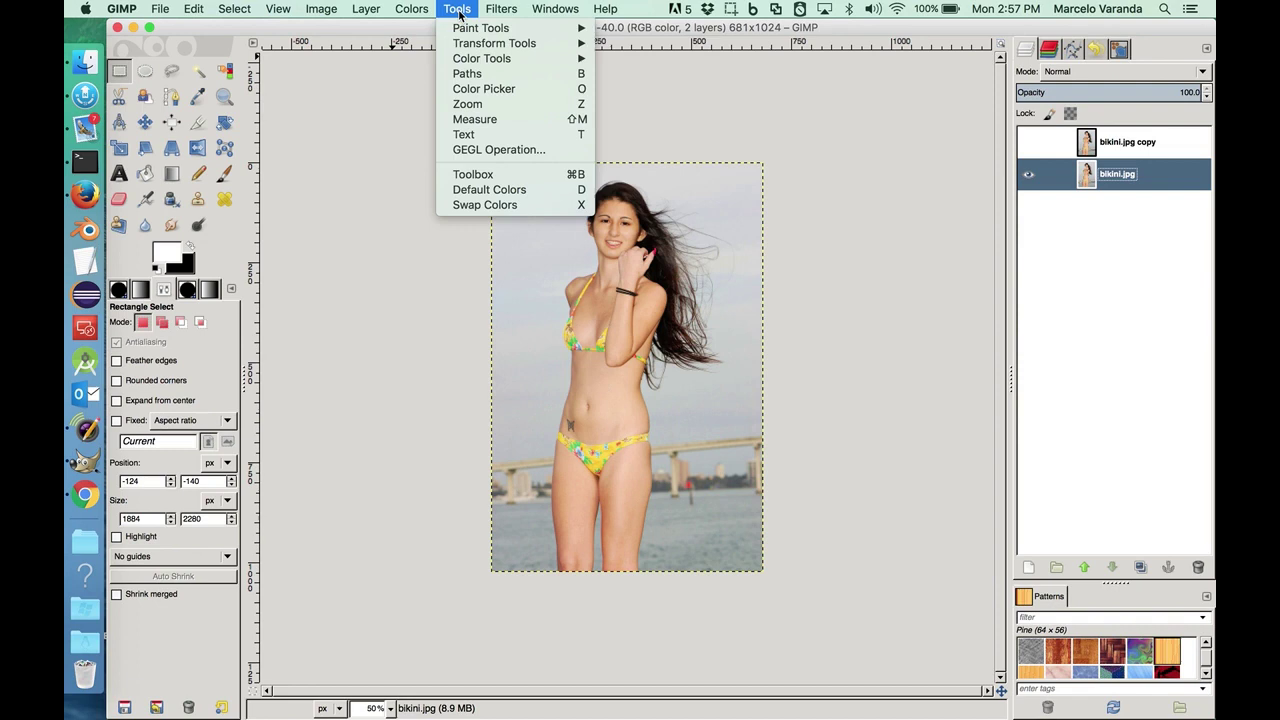
pyautogui.moveTo(501, 9)
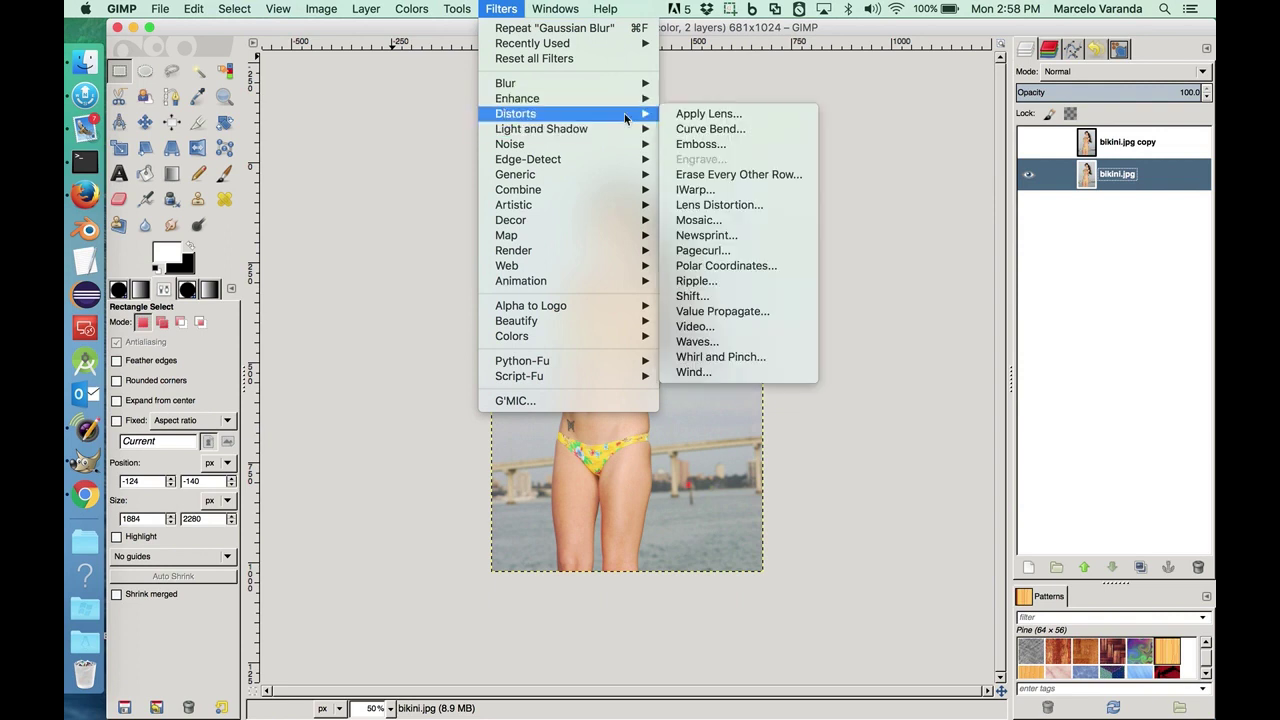
pyautogui.moveTo(516, 113)
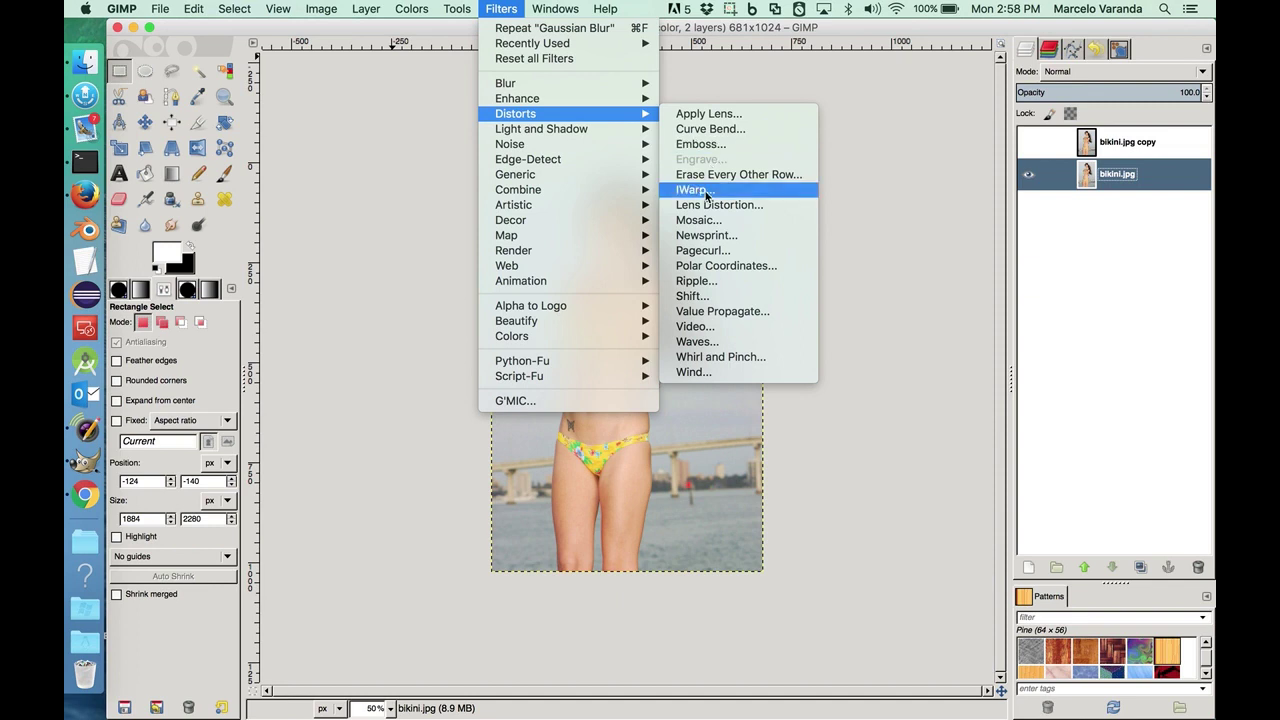
# Launch Filters > Distorts > IWarp, then reposition and resize its dialog for a bigger preview.
pyautogui.click(707, 193)
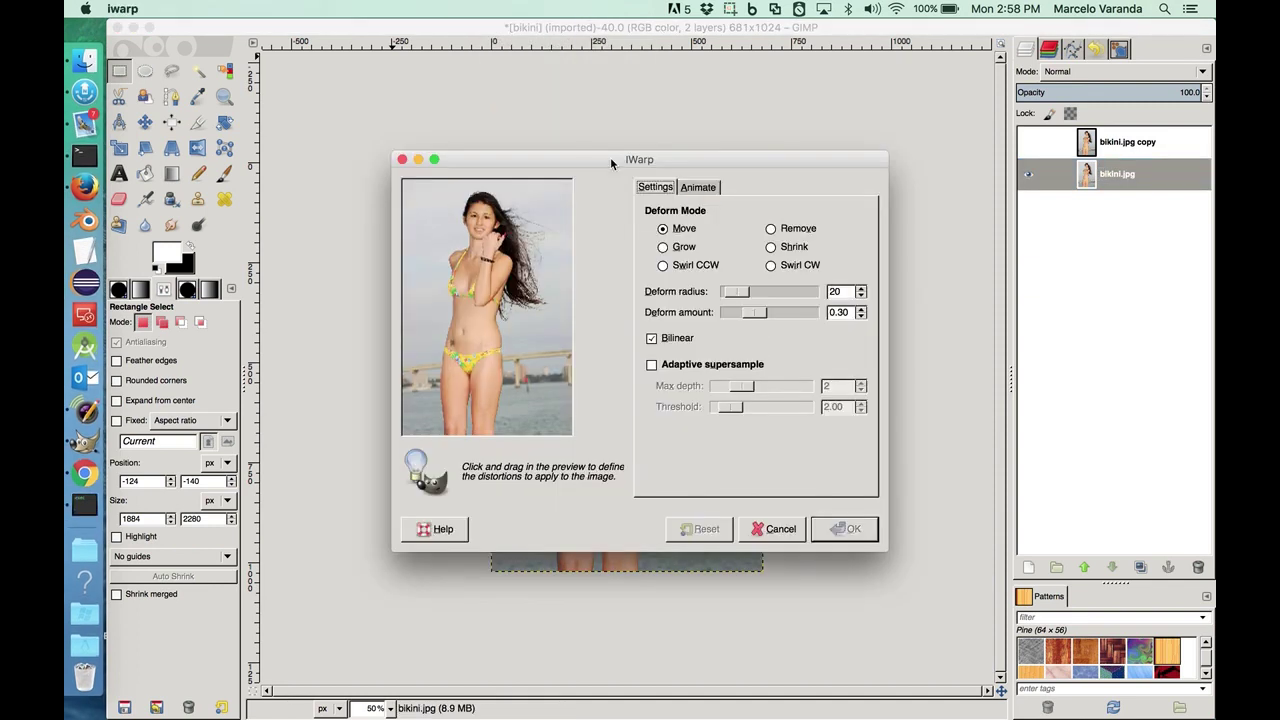
pyautogui.moveTo(610, 157); pyautogui.dragTo(489, 28)
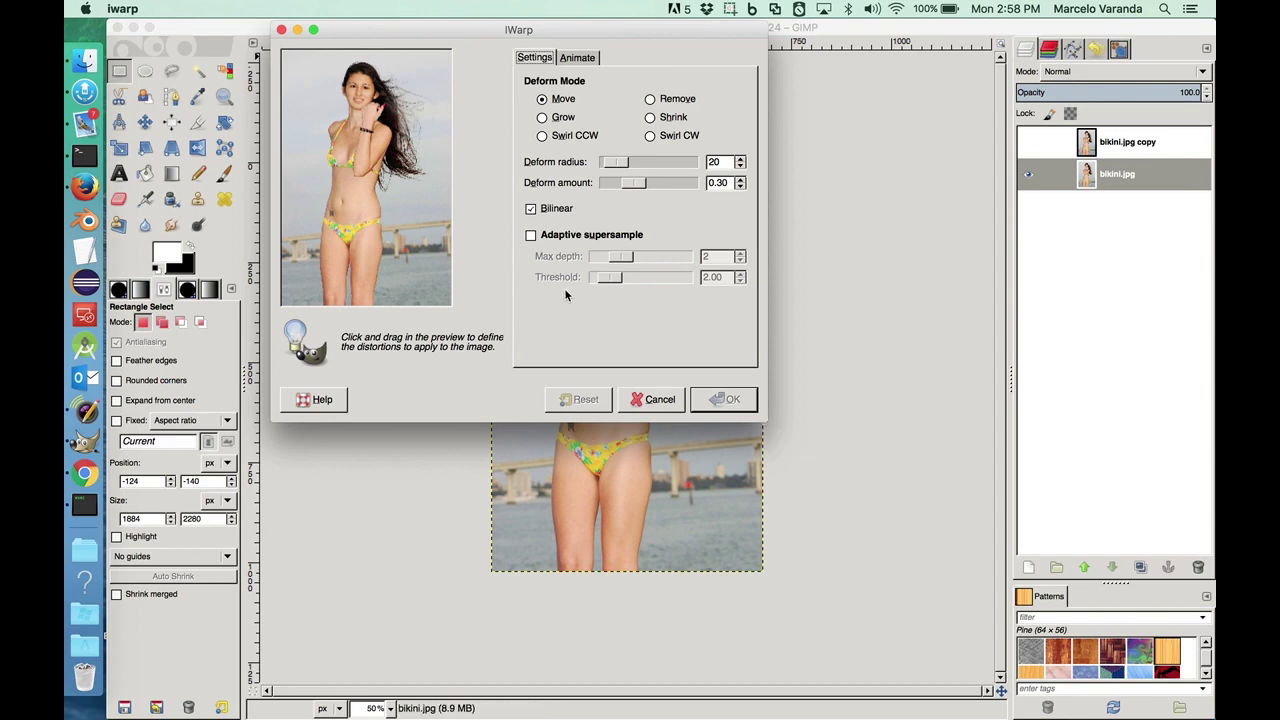
pyautogui.moveTo(458, 36); pyautogui.dragTo(500, 68)
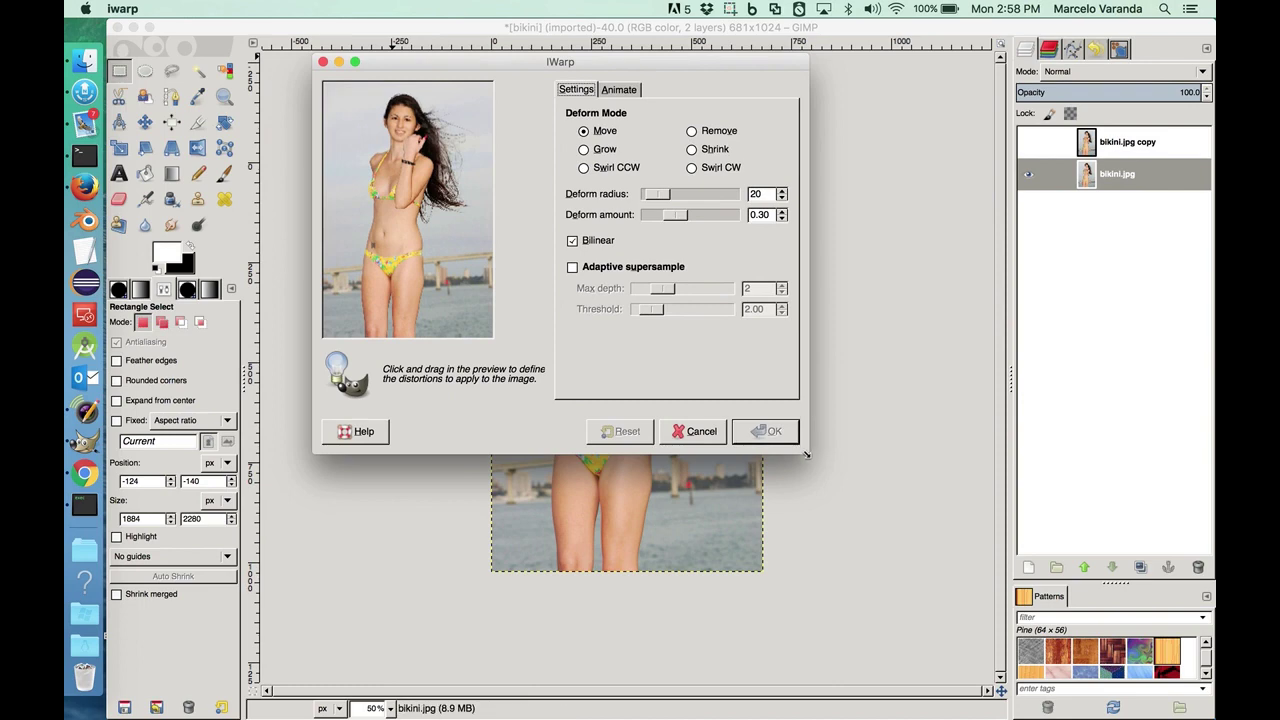
pyautogui.moveTo(806, 455); pyautogui.dragTo(968, 601)
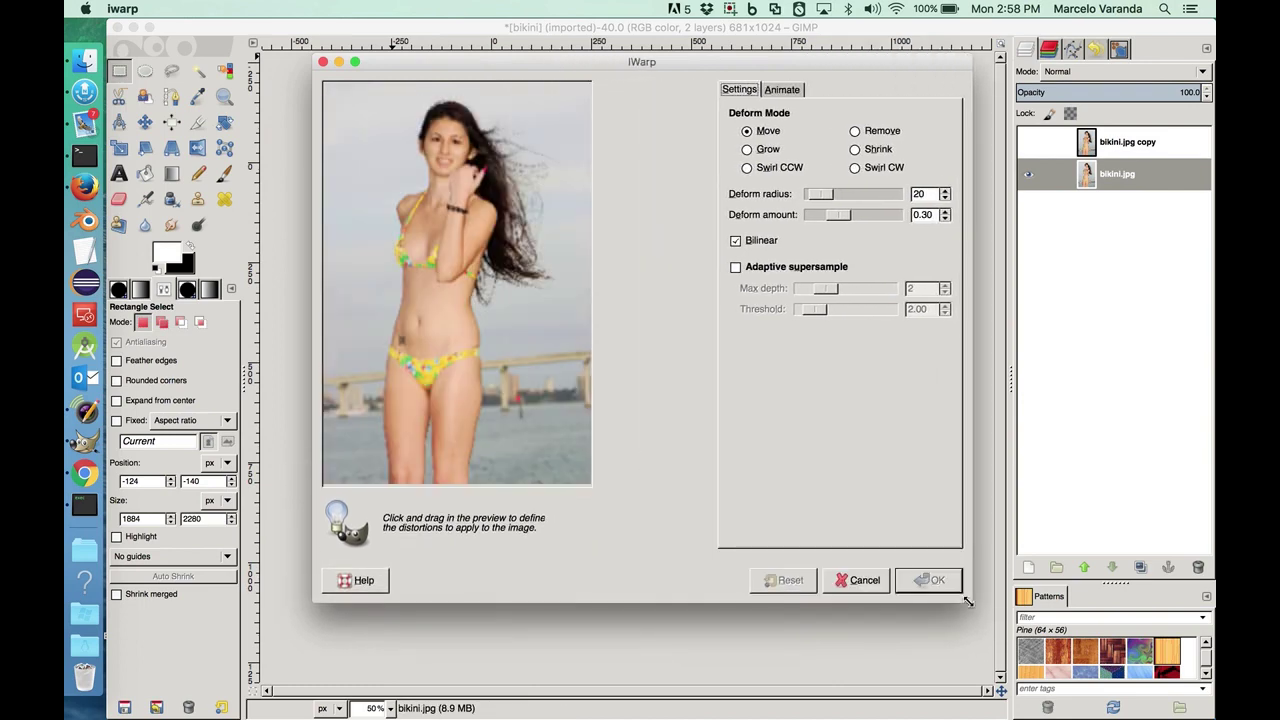
pyautogui.moveTo(970, 601); pyautogui.dragTo(1043, 677)
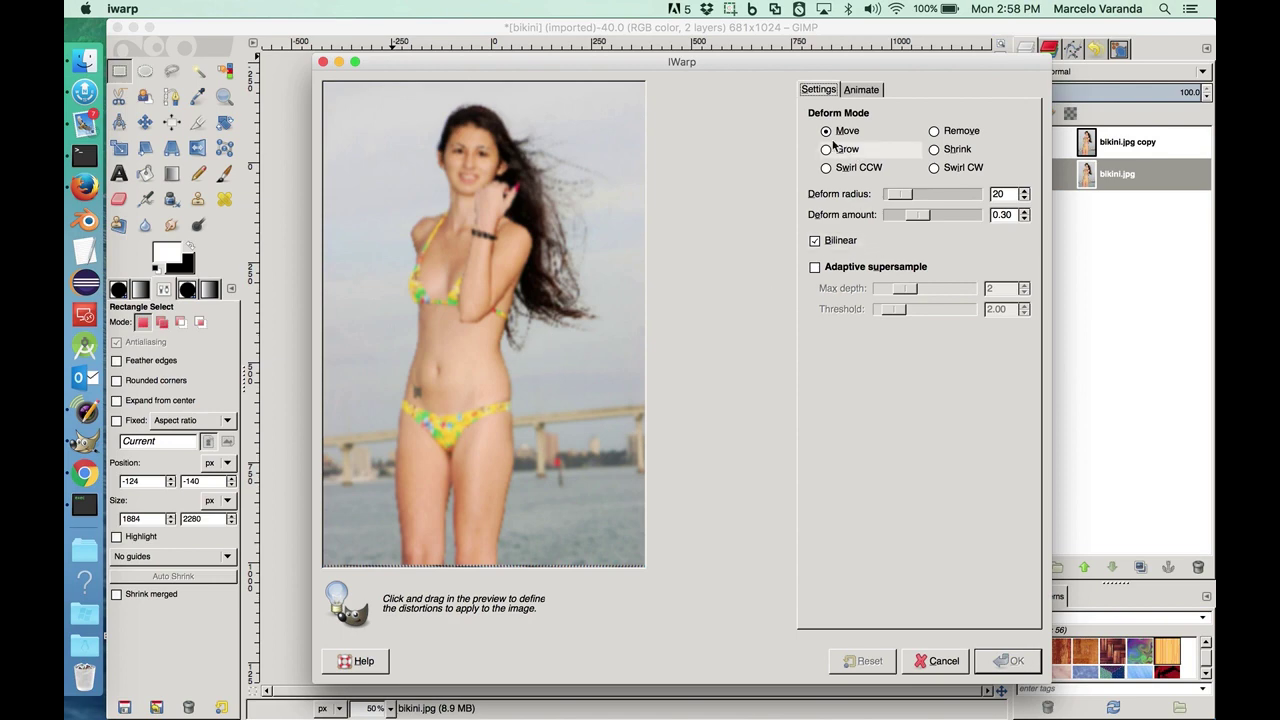
# Set the deform radius to 82 and push both sides of the waist inward in Move mode.
pyautogui.moveTo(558, 333); pyautogui.dragTo(505, 340)
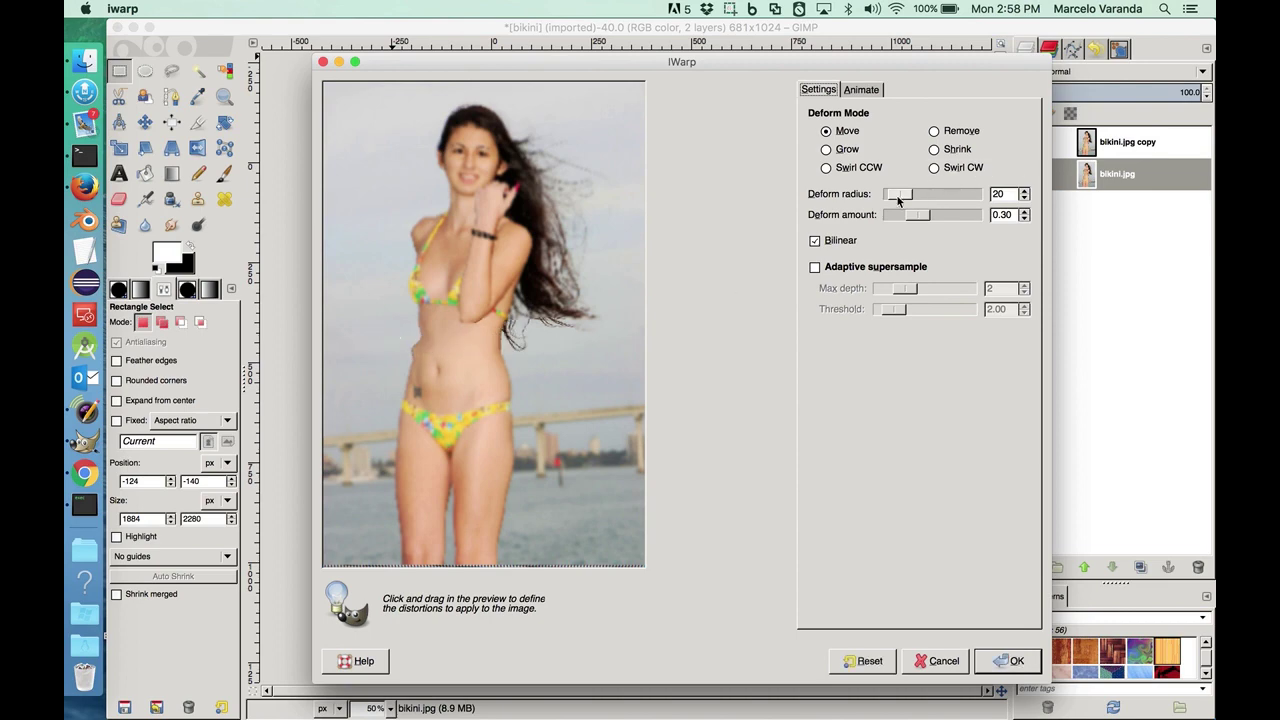
pyautogui.moveTo(898, 194); pyautogui.dragTo(918, 200)
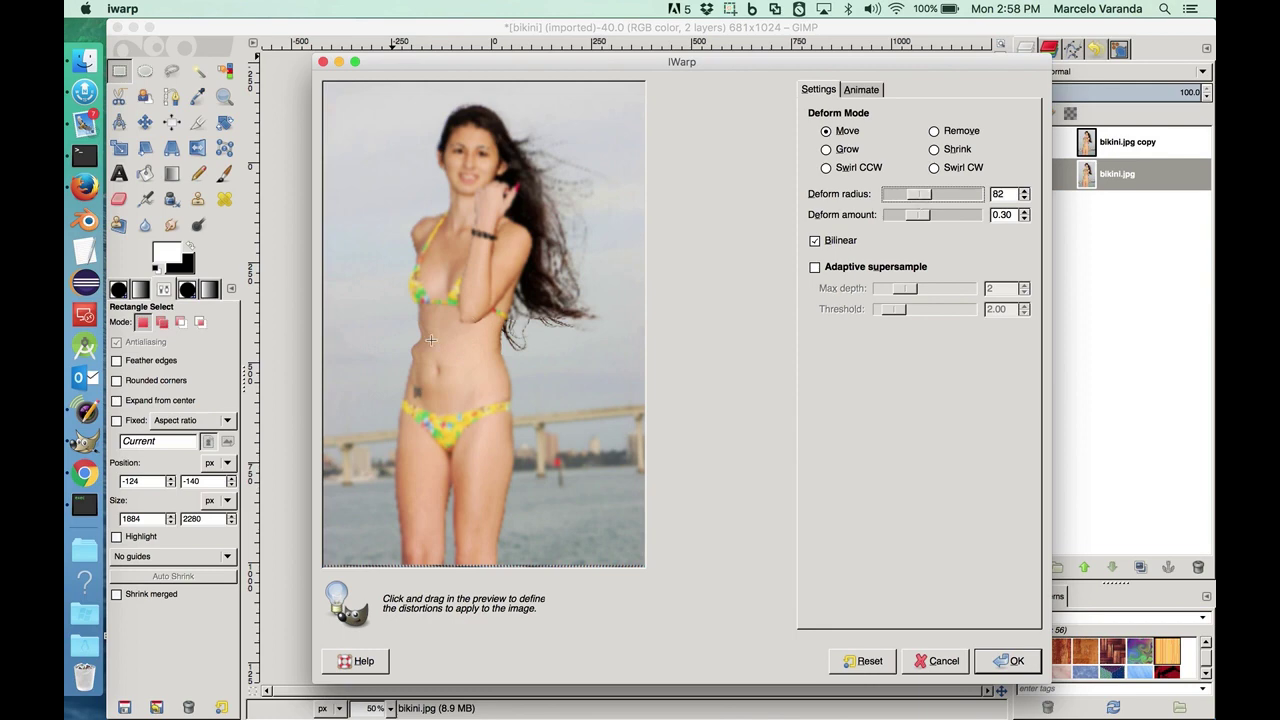
pyautogui.moveTo(383, 345); pyautogui.dragTo(425, 356)
# Try Grow on the face and Shrink on the waist, then restore the face with Remove.
pyautogui.click(827, 150)
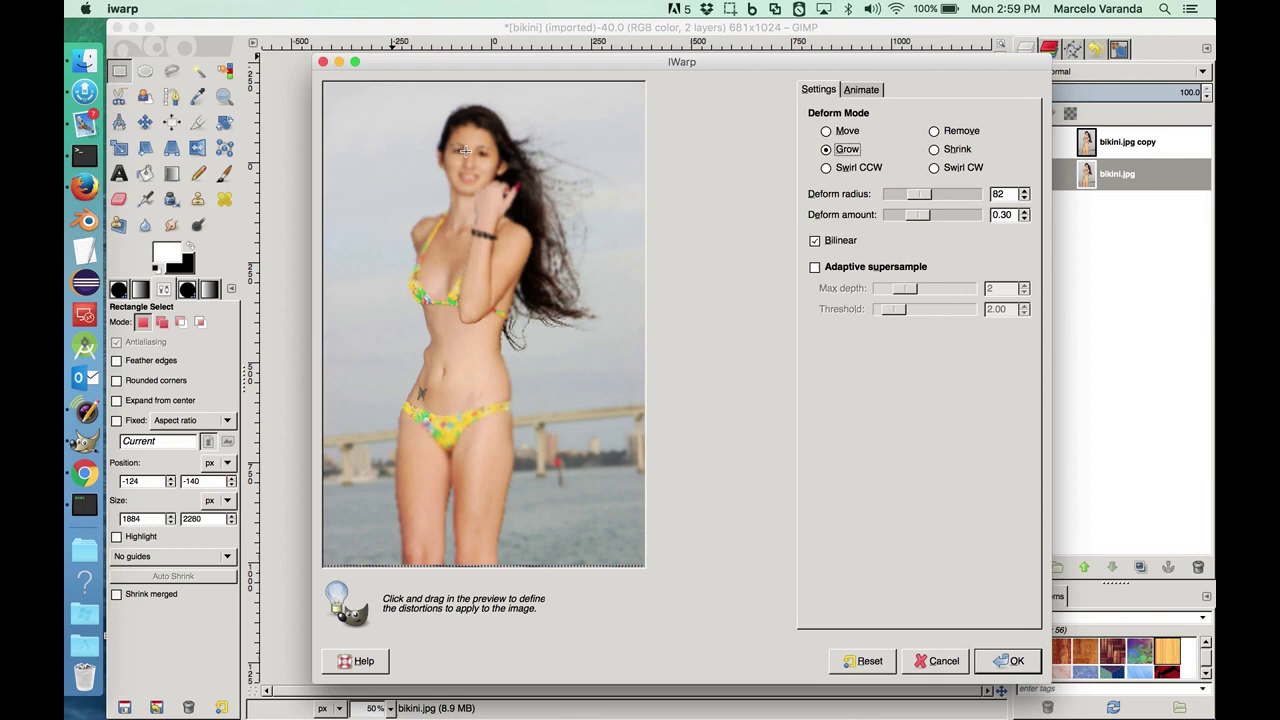
pyautogui.moveTo(465, 150); pyautogui.dragTo(460, 160)
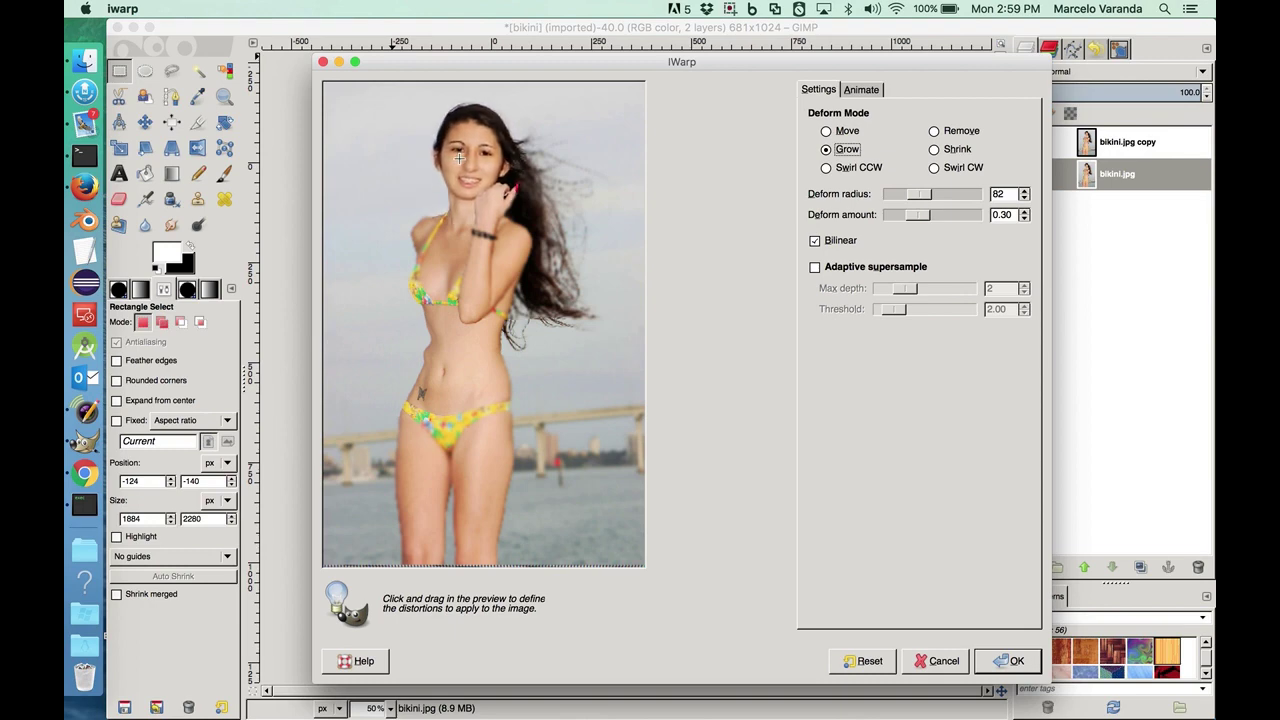
pyautogui.click(935, 149)
pyautogui.moveTo(480, 306); pyautogui.dragTo(481, 307)
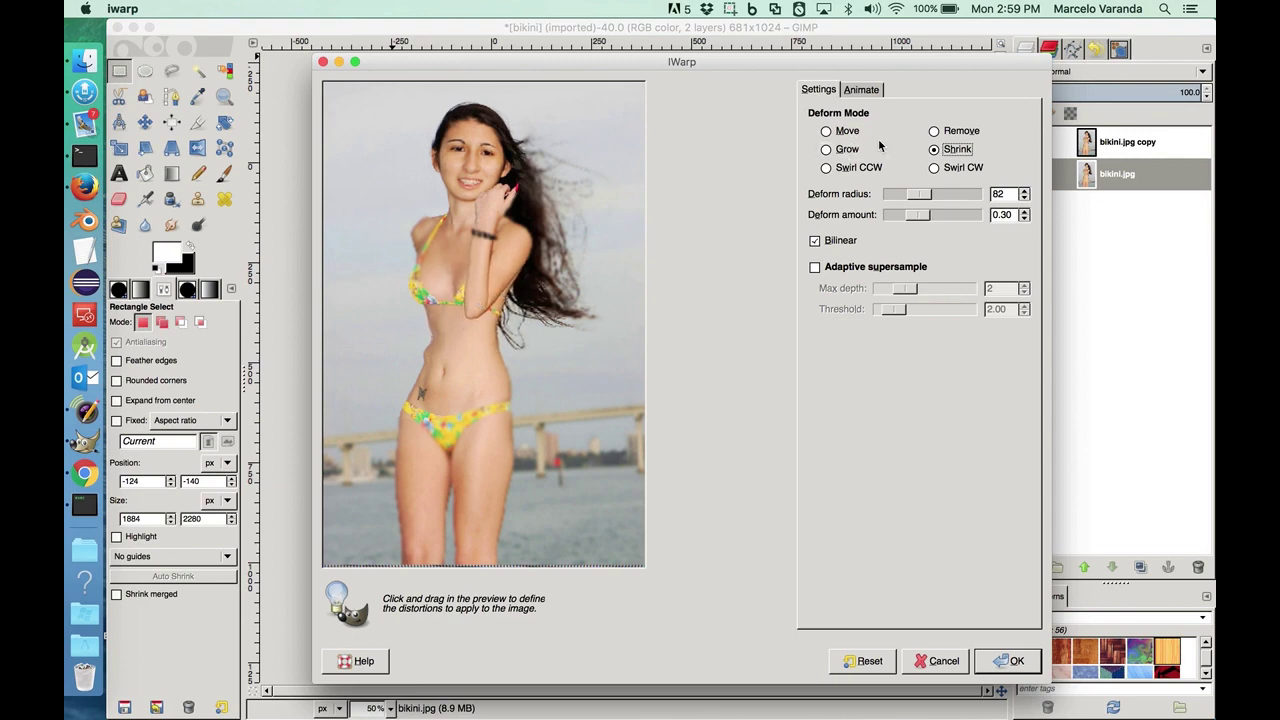
pyautogui.click(948, 131)
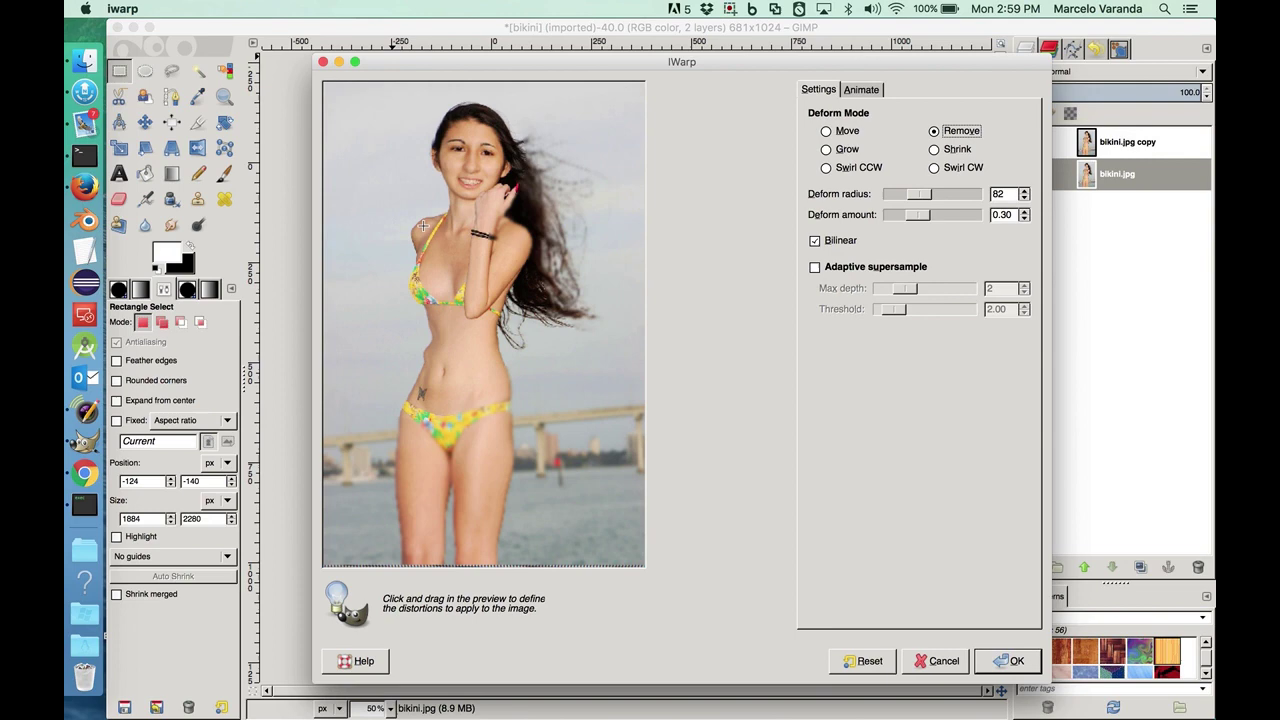
pyautogui.moveTo(440, 160)
pyautogui.mouseDown()
pyautogui.moveTo(456, 176)
pyautogui.moveTo(443, 180)
pyautogui.mouseUp()
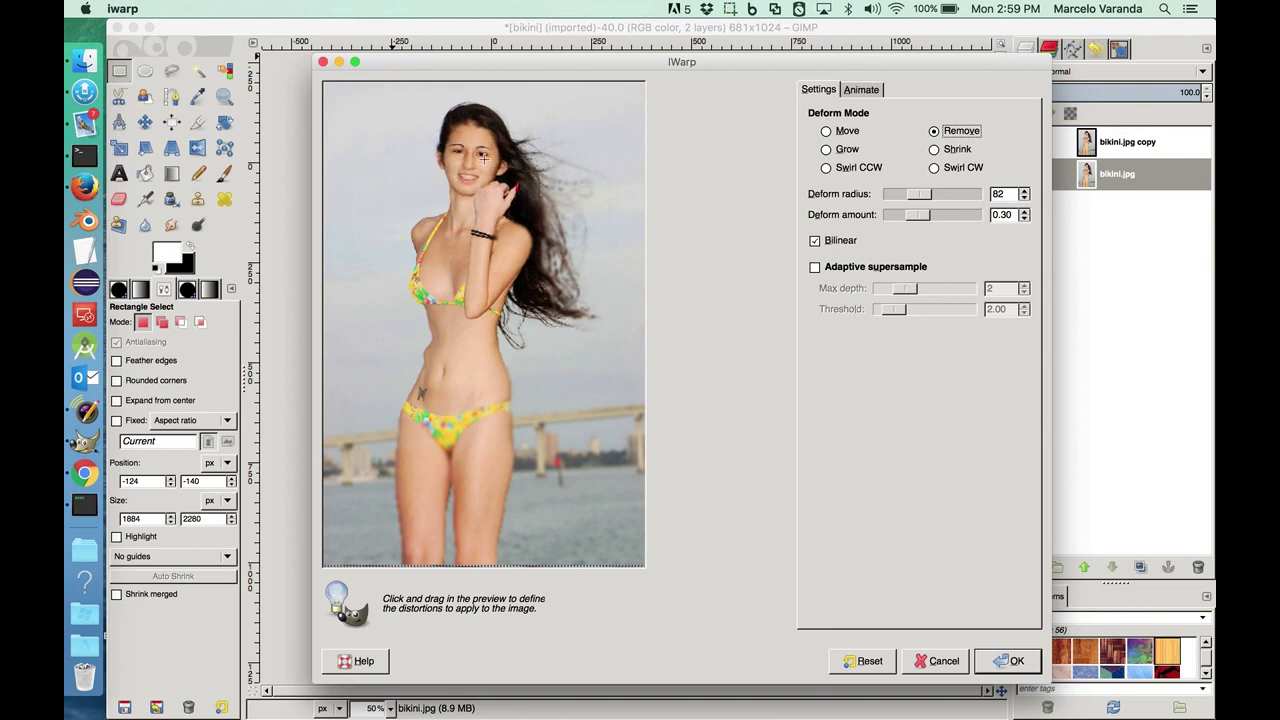
# Swirl clockwise over the hair, waist, face and arm, then reset all IWarp distortions.
pyautogui.click(934, 168)
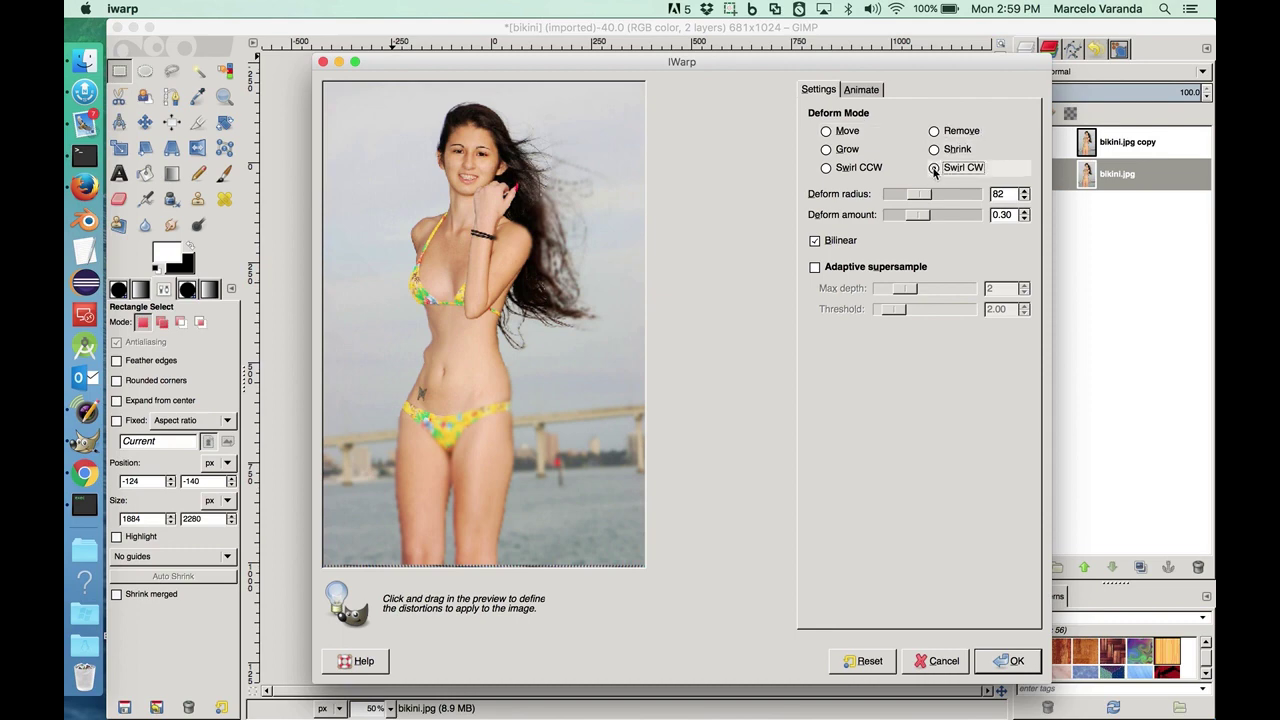
pyautogui.moveTo(534, 163); pyautogui.dragTo(551, 186)
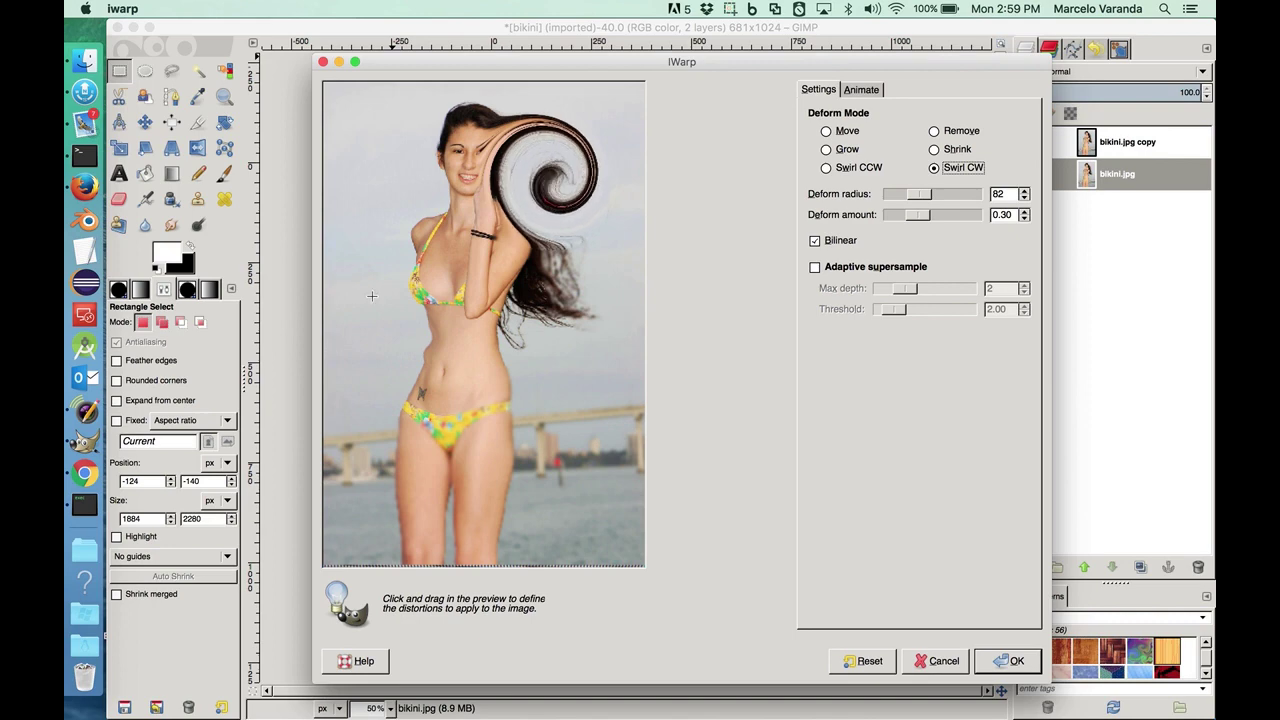
pyautogui.moveTo(388, 374)
pyautogui.mouseDown()
pyautogui.moveTo(433, 393)
pyautogui.moveTo(448, 378)
pyautogui.mouseUp()
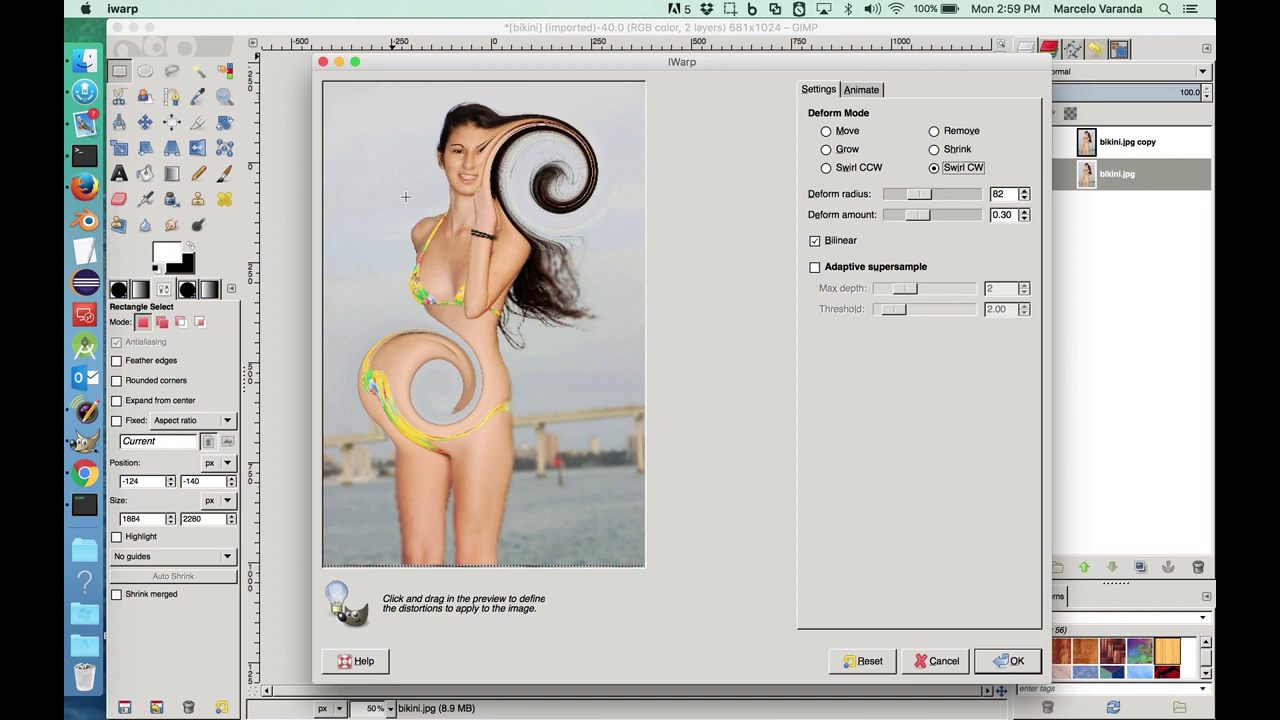
pyautogui.moveTo(405, 196); pyautogui.dragTo(489, 281)
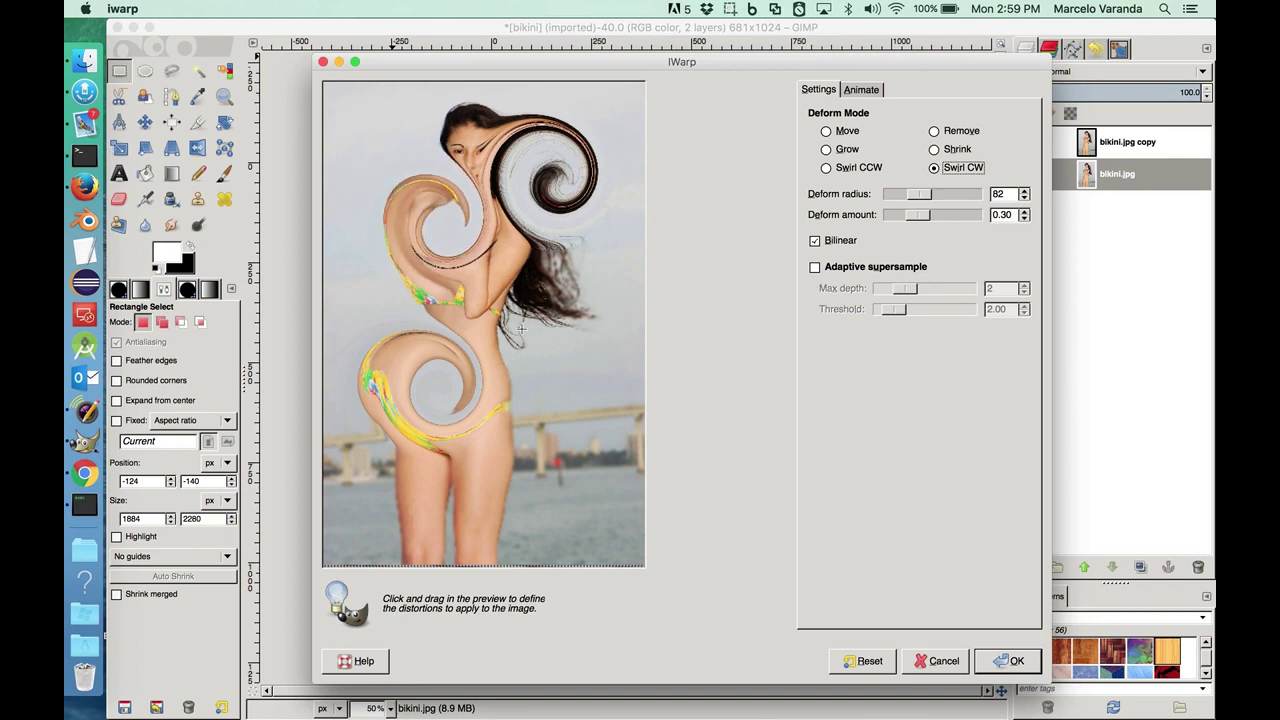
pyautogui.moveTo(552, 336)
pyautogui.mouseDown()
pyautogui.moveTo(572, 315)
pyautogui.moveTo(560, 273)
pyautogui.mouseUp()
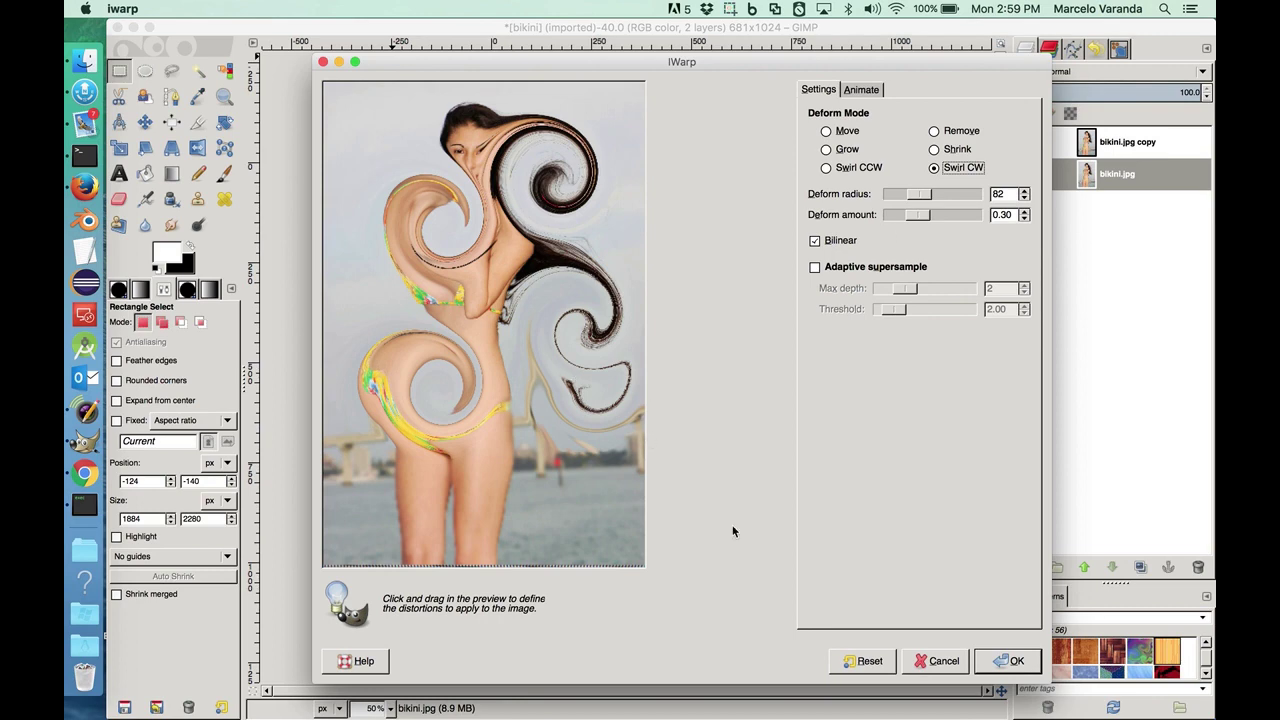
pyautogui.click(864, 662)
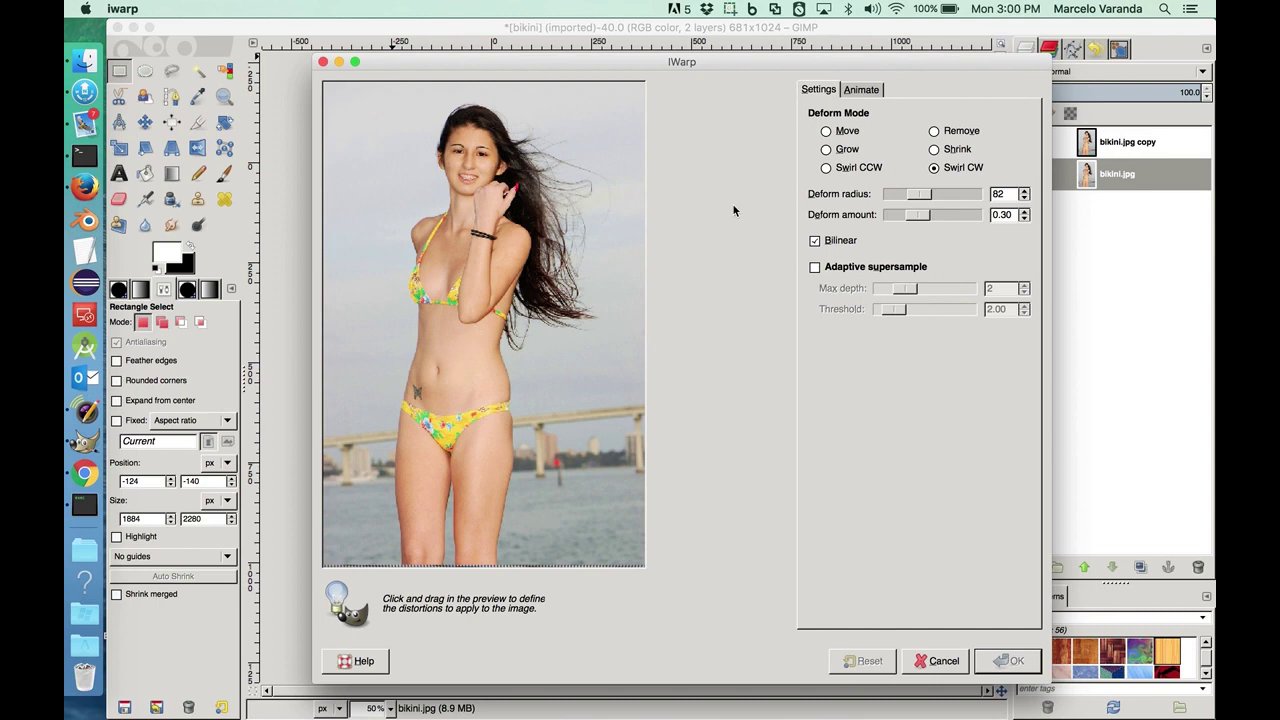
# Push both hips outward in Move mode, then erase the left-hip distortion with Remove.
pyautogui.click(828, 131)
pyautogui.moveTo(496, 405); pyautogui.dragTo(520, 407)
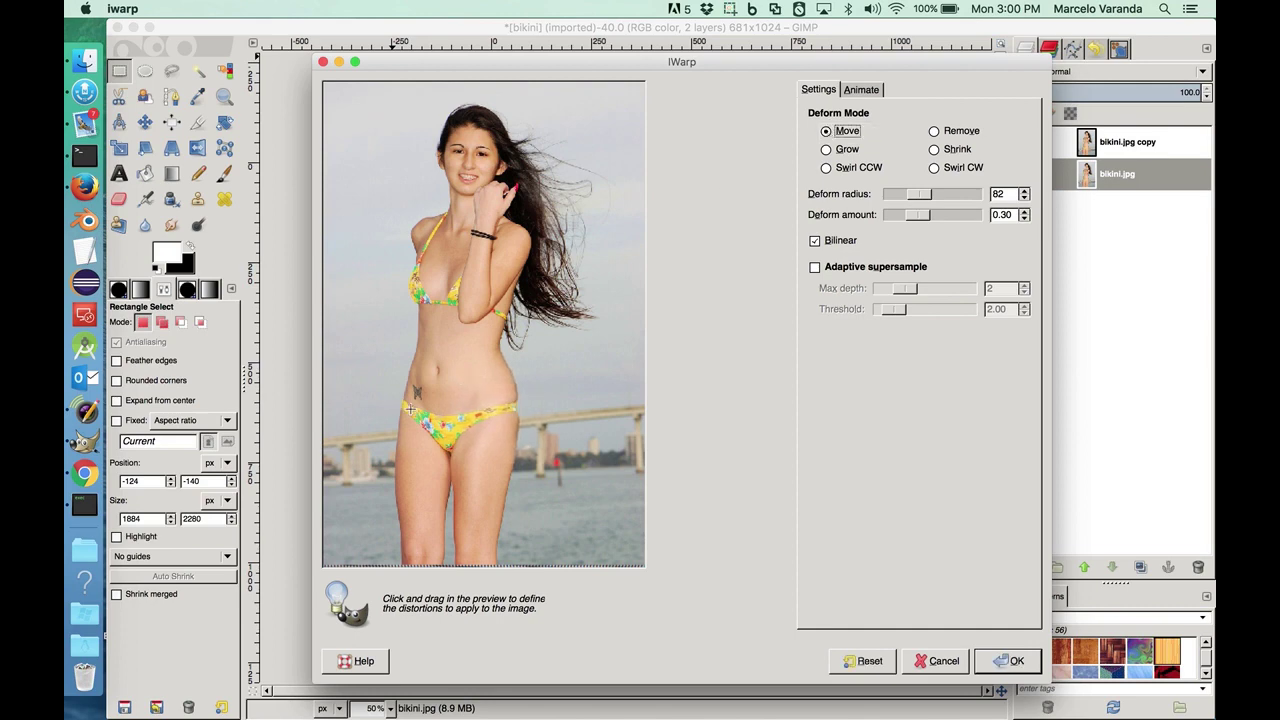
pyautogui.moveTo(410, 410); pyautogui.dragTo(402, 368)
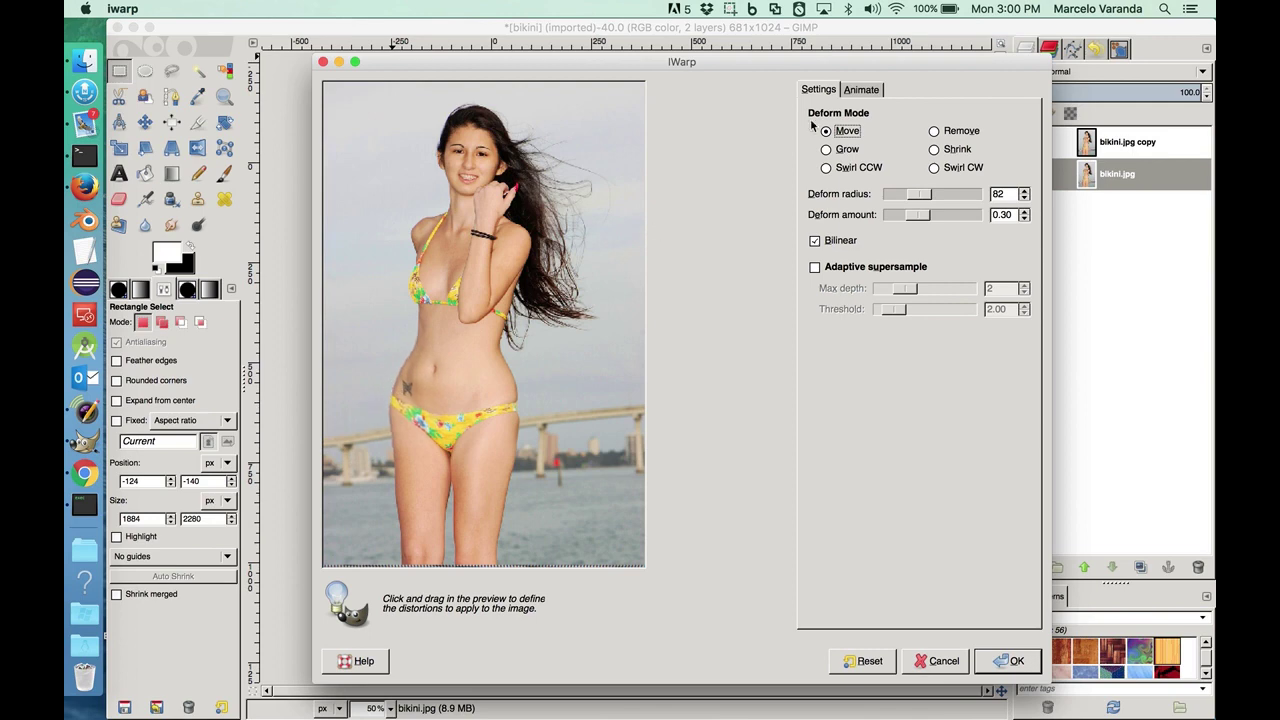
pyautogui.click(935, 131)
pyautogui.moveTo(398, 385); pyautogui.dragTo(402, 400)
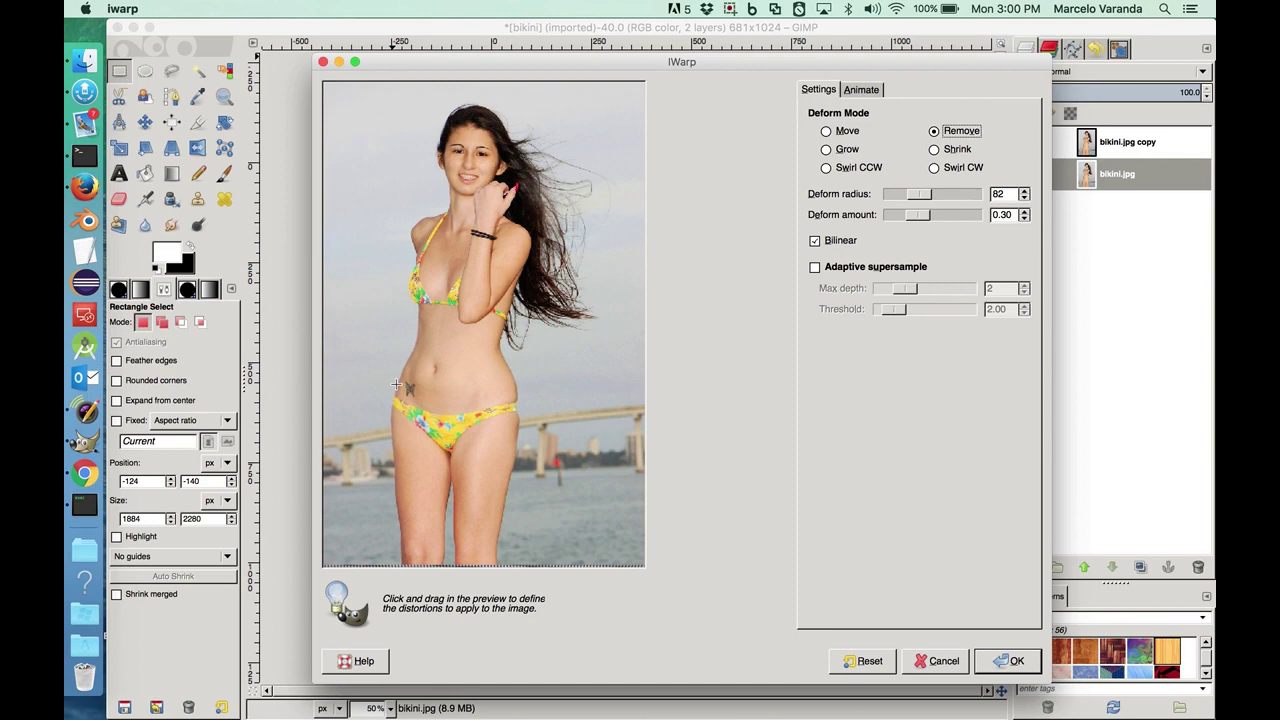
# With deform radius 106, push both hips and the right thigh outward and nudge the waist inward.
pyautogui.click(827, 134)
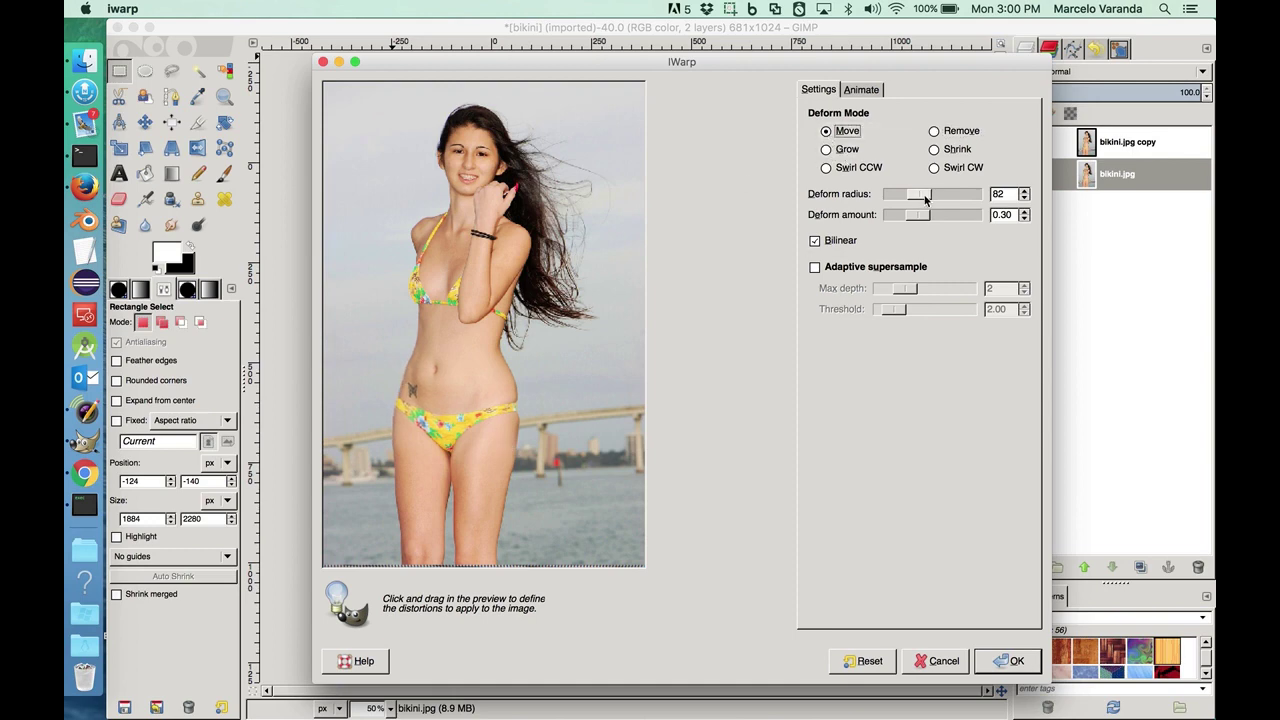
pyautogui.moveTo(923, 196); pyautogui.dragTo(931, 196)
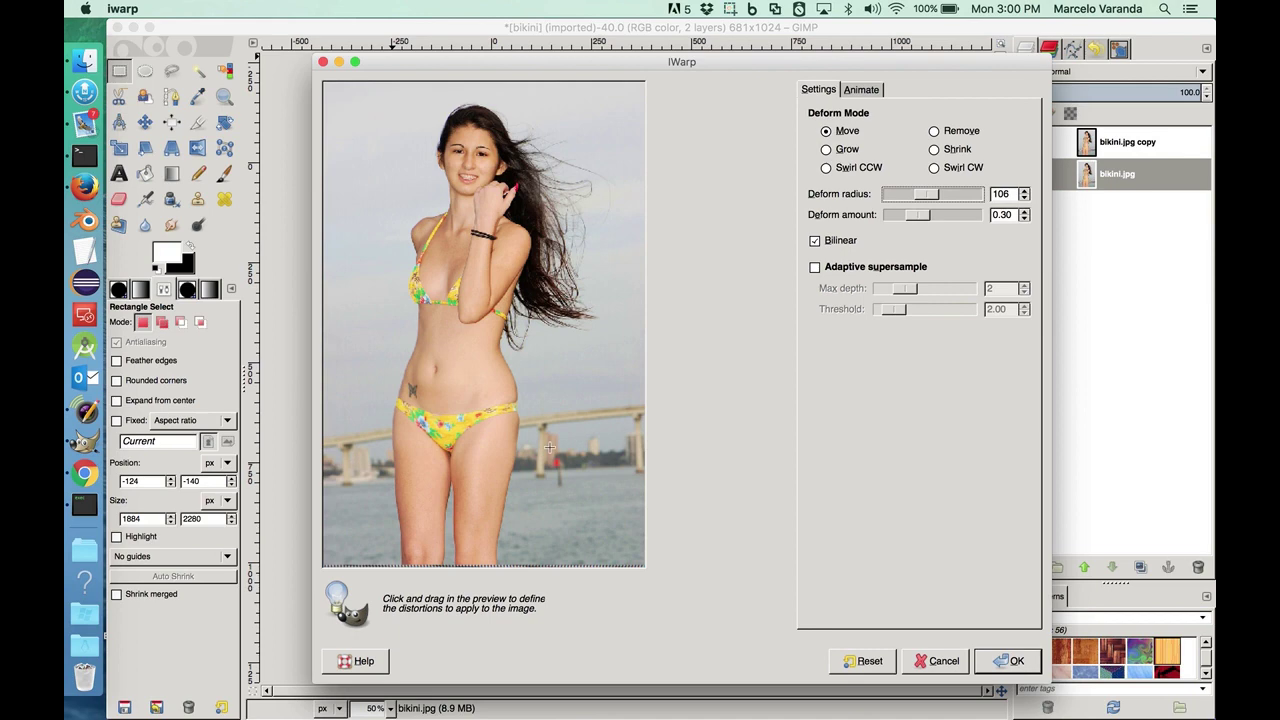
pyautogui.moveTo(512, 433); pyautogui.dragTo(522, 435)
pyautogui.moveTo(404, 395); pyautogui.dragTo(401, 388)
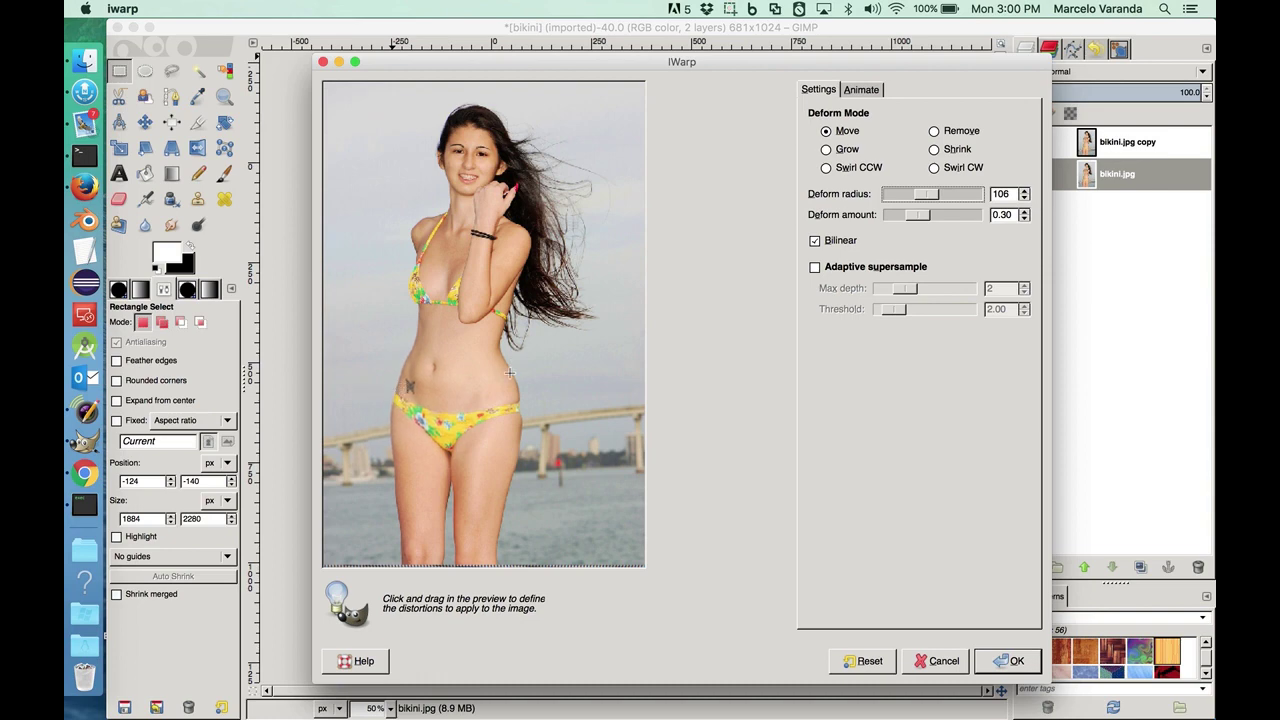
pyautogui.moveTo(510, 373); pyautogui.dragTo(498, 383)
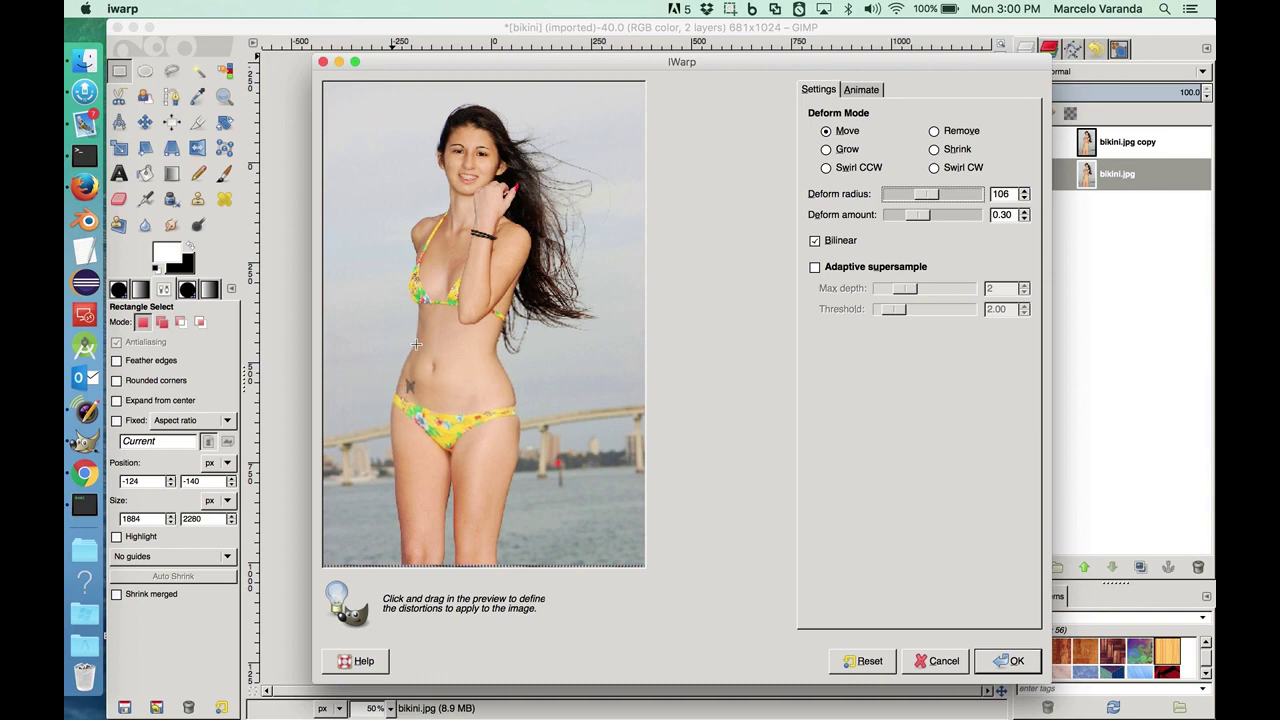
pyautogui.moveTo(416, 345); pyautogui.dragTo(424, 349)
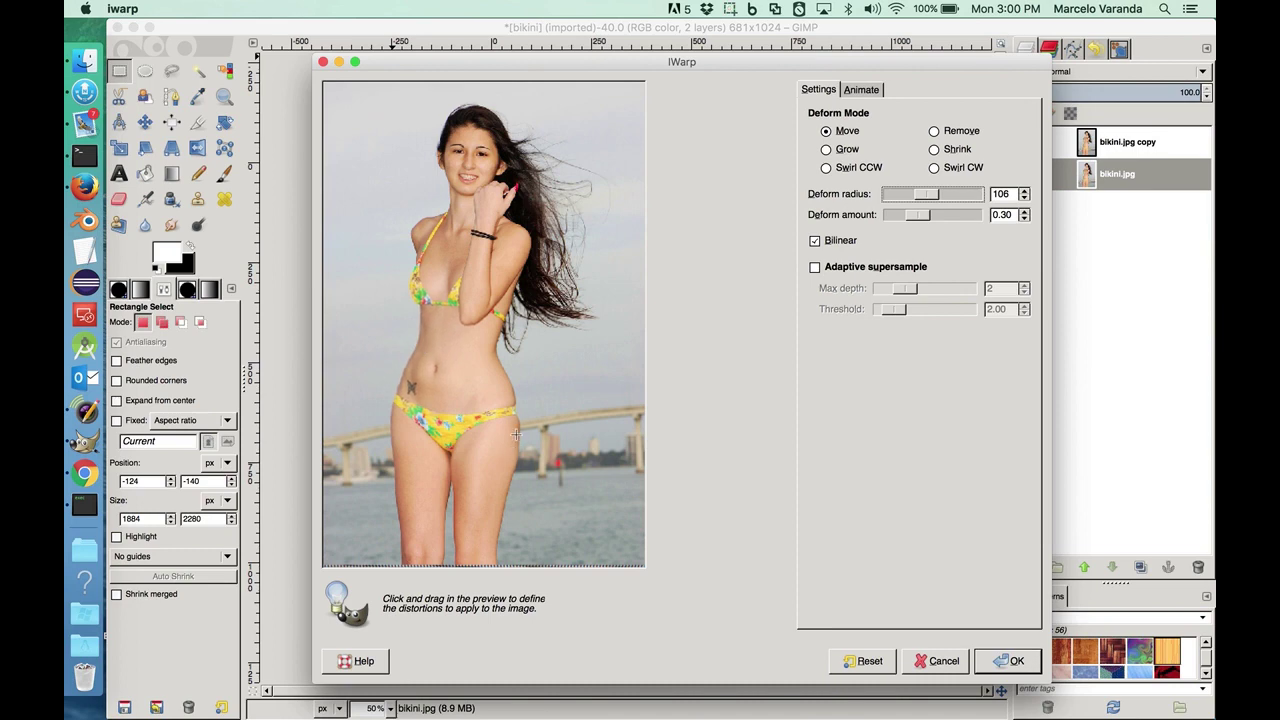
pyautogui.moveTo(510, 423); pyautogui.dragTo(525, 423)
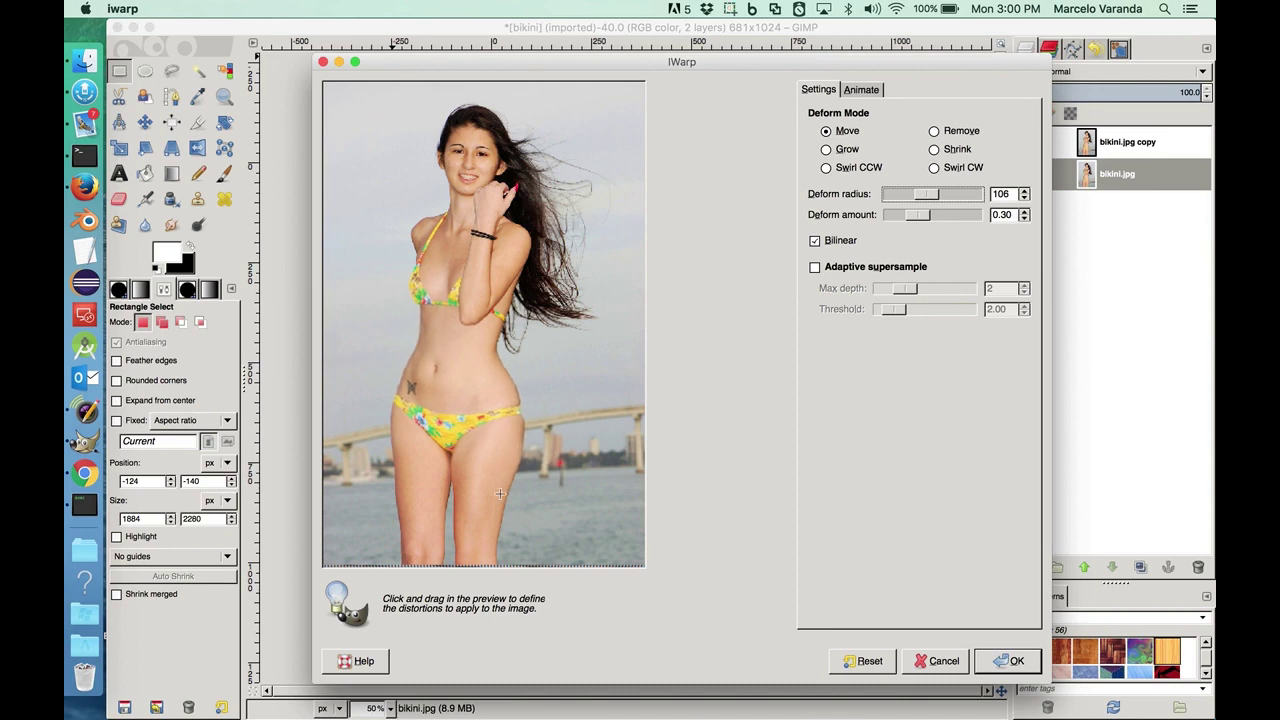
pyautogui.moveTo(499, 494); pyautogui.dragTo(500, 526)
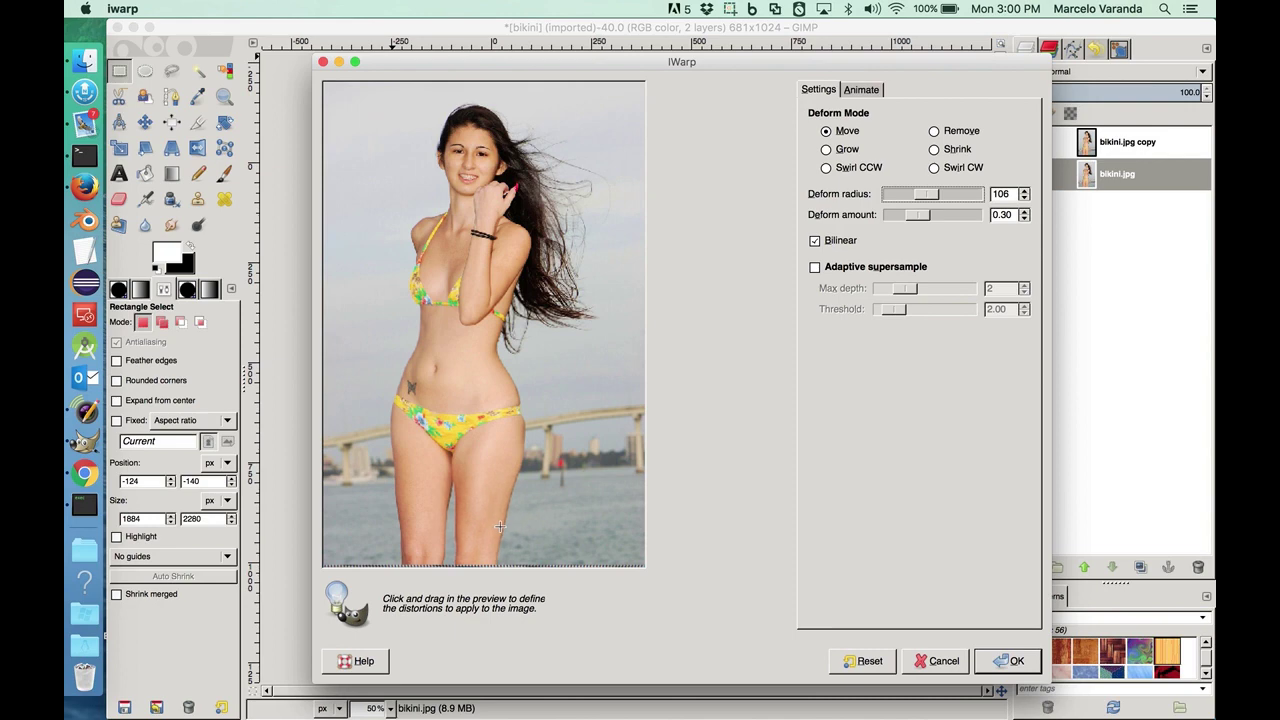
pyautogui.moveTo(402, 461); pyautogui.dragTo(396, 457)
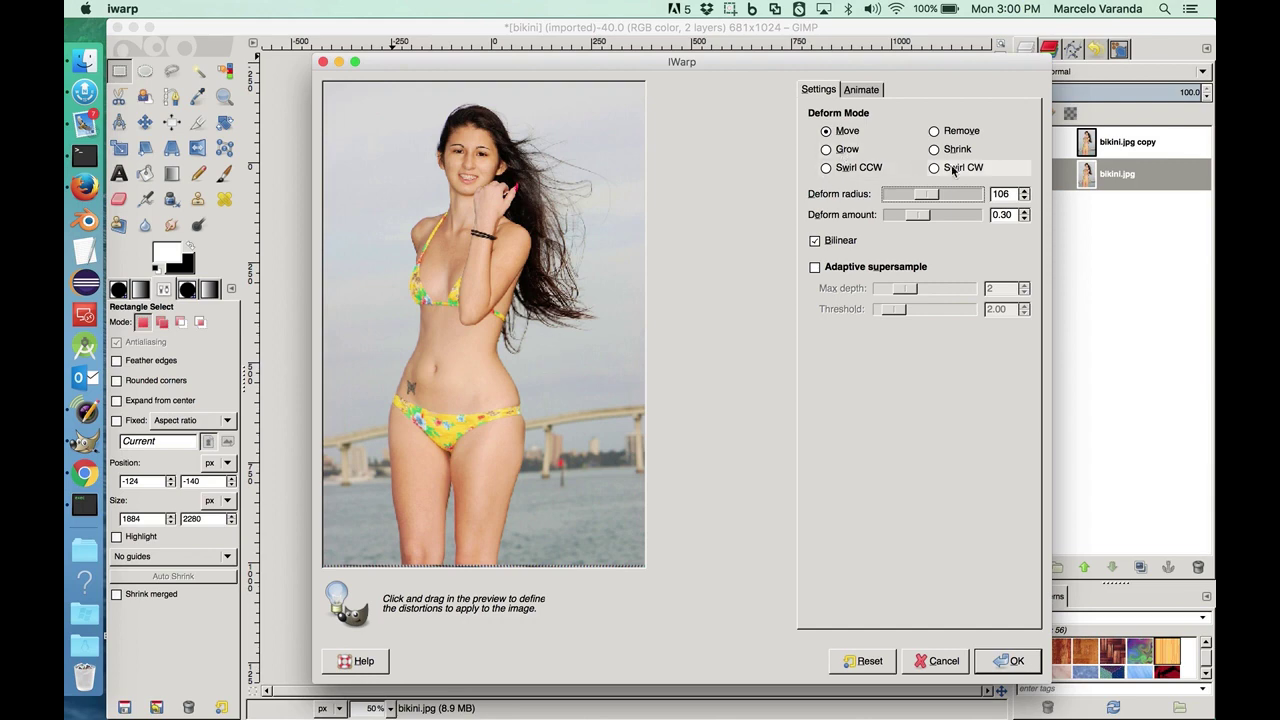
# Narrow the right hip with Remove, try other deform radii, then reset all warps.
pyautogui.click(934, 131)
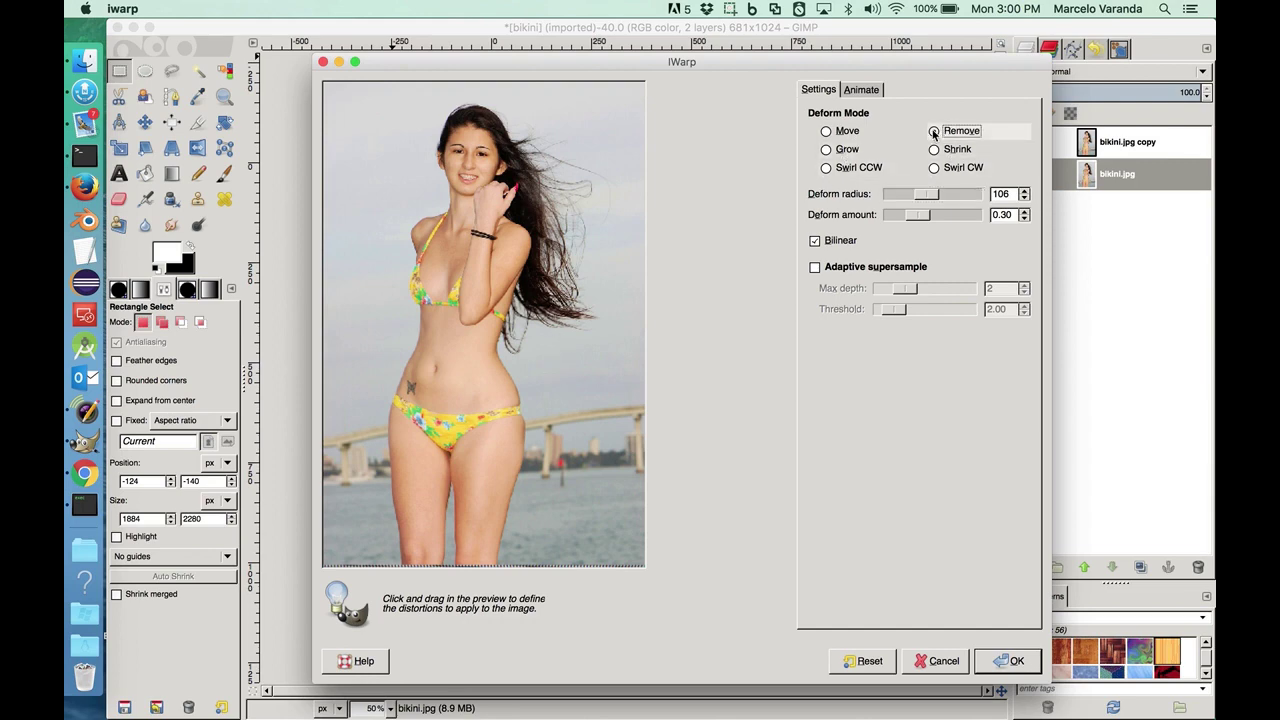
pyautogui.moveTo(531, 421); pyautogui.dragTo(529, 422)
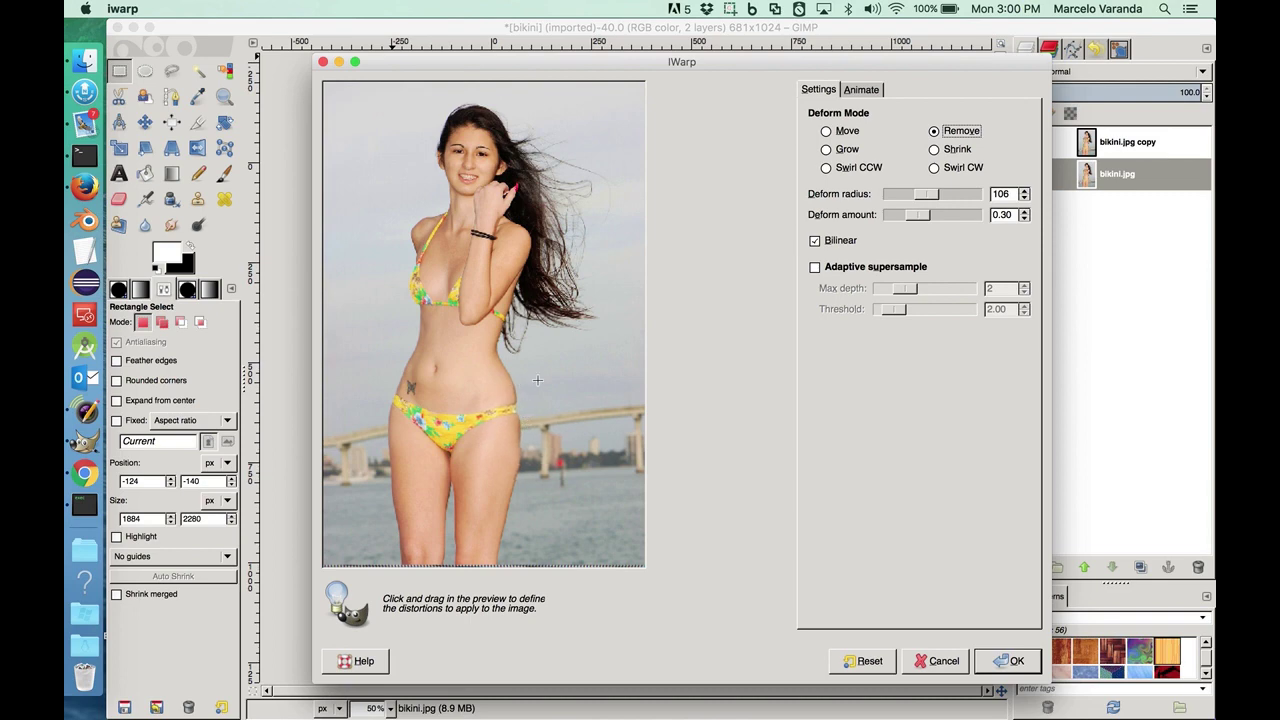
pyautogui.moveTo(928, 194); pyautogui.dragTo(909, 206)
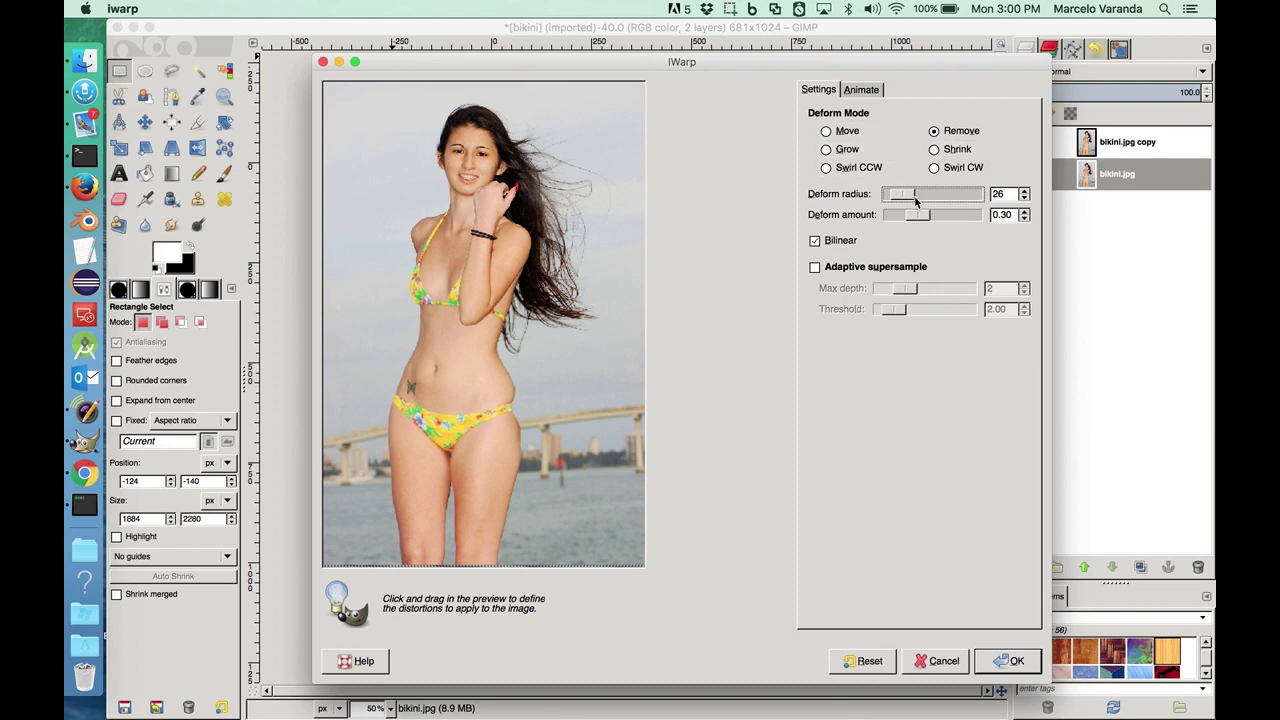
pyautogui.moveTo(903, 194); pyautogui.dragTo(938, 194)
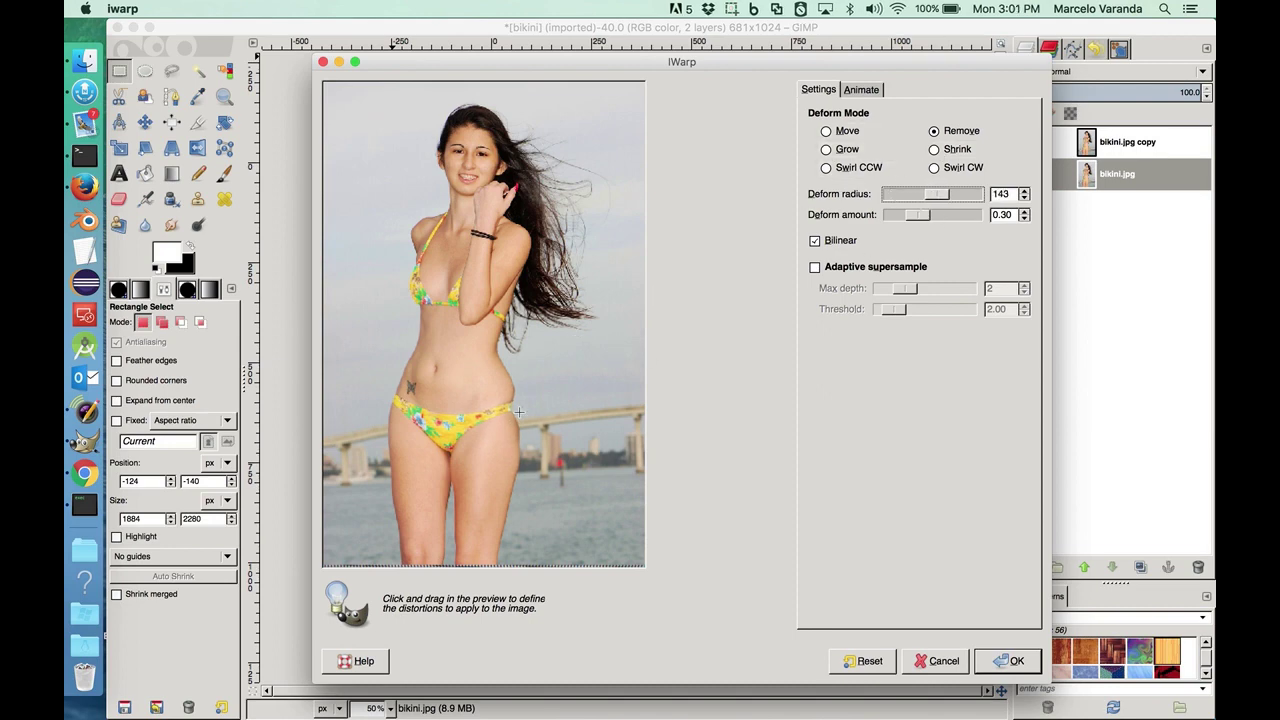
pyautogui.click(867, 661)
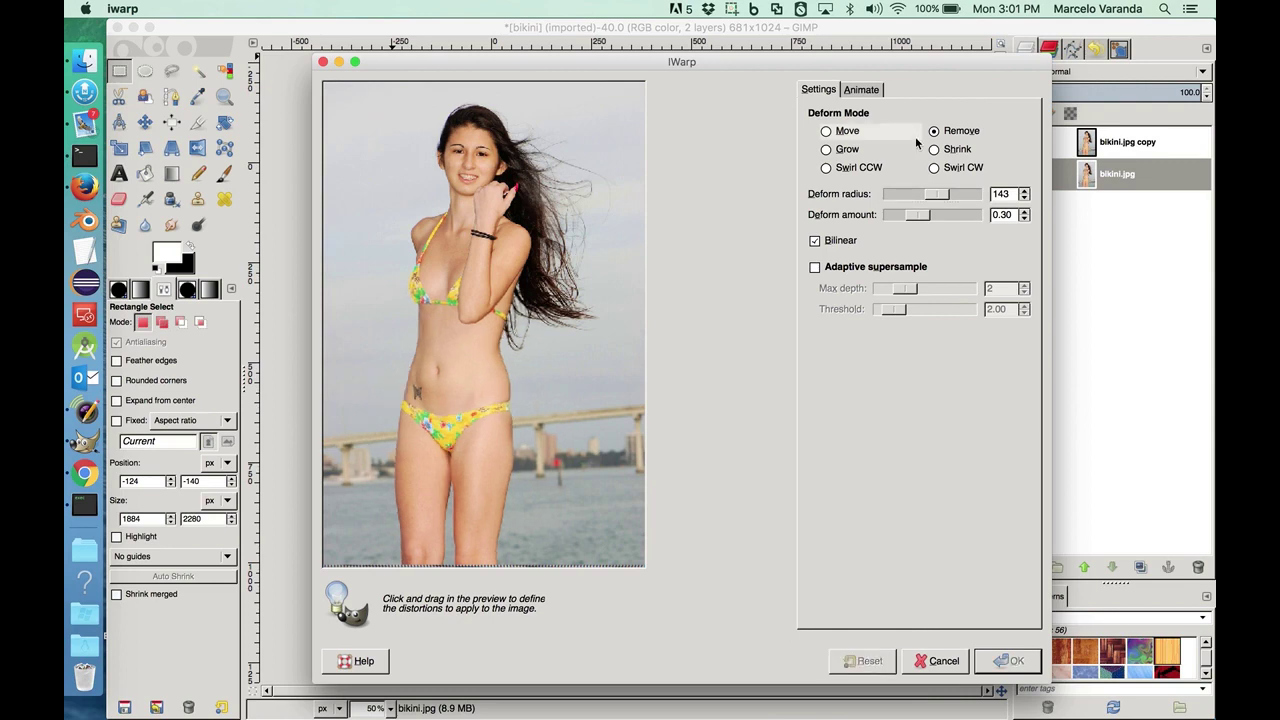
# In Move mode with deform radius 64, push both hip edges outward and reshape the left bikini edge.
pyautogui.click(830, 131)
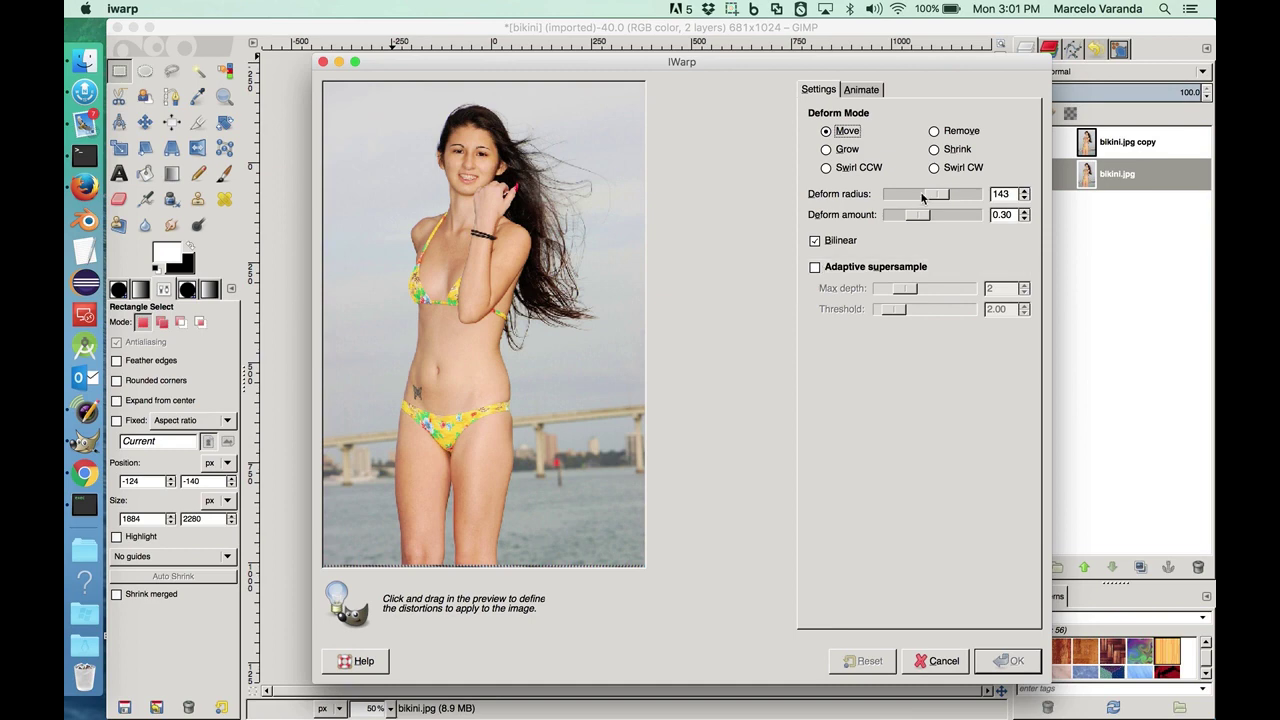
pyautogui.moveTo(937, 193); pyautogui.dragTo(913, 193)
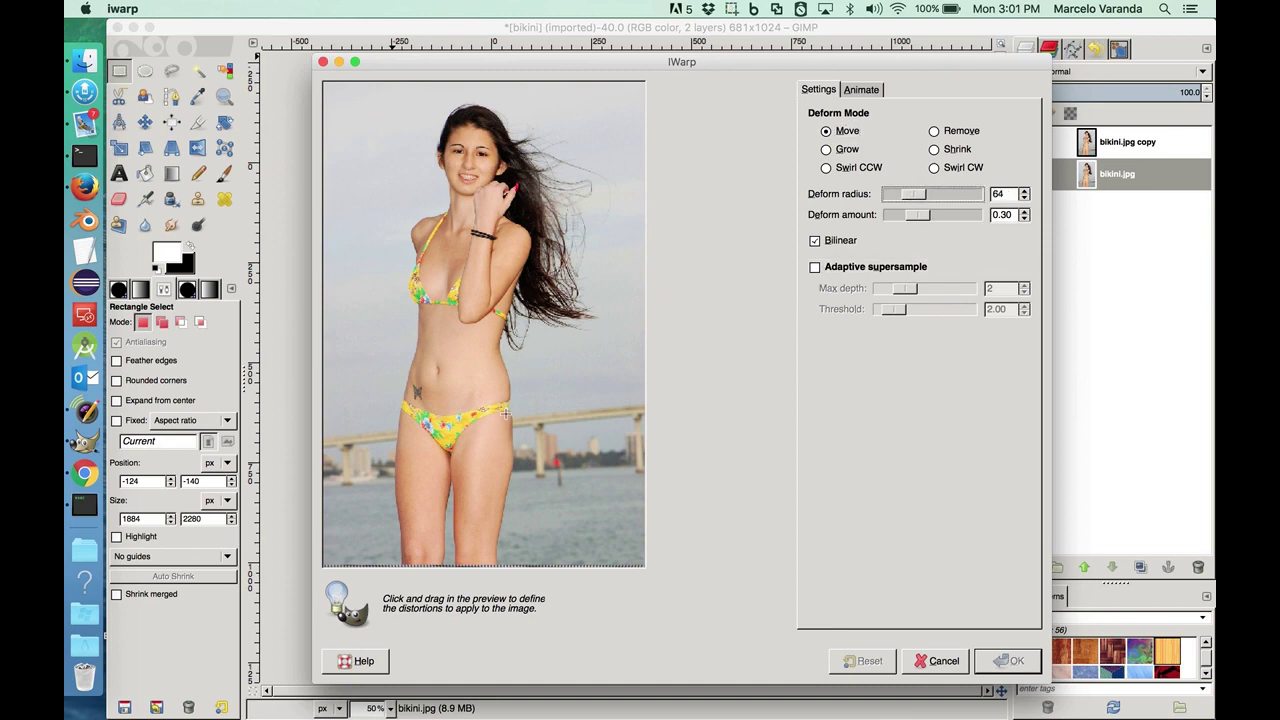
pyautogui.moveTo(506, 408)
pyautogui.mouseDown()
pyautogui.moveTo(520, 409)
pyautogui.moveTo(526, 434)
pyautogui.moveTo(516, 401)
pyautogui.mouseUp()
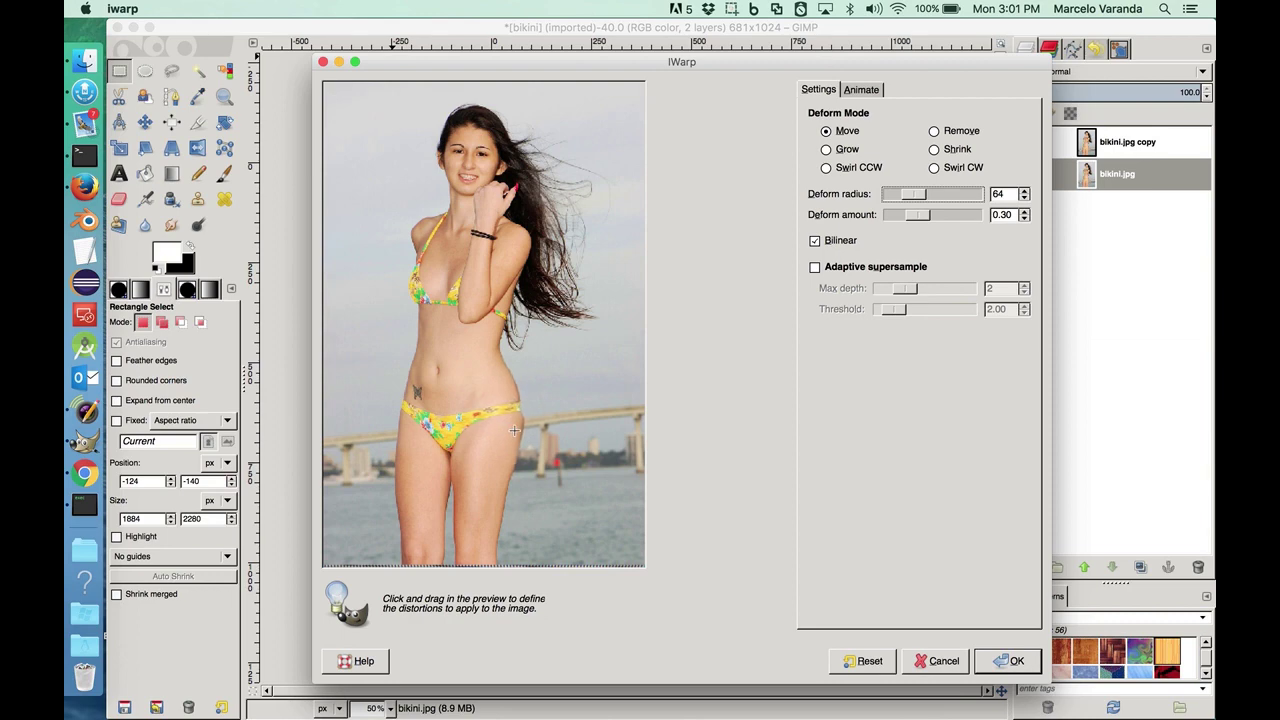
pyautogui.moveTo(415, 376); pyautogui.dragTo(398, 422)
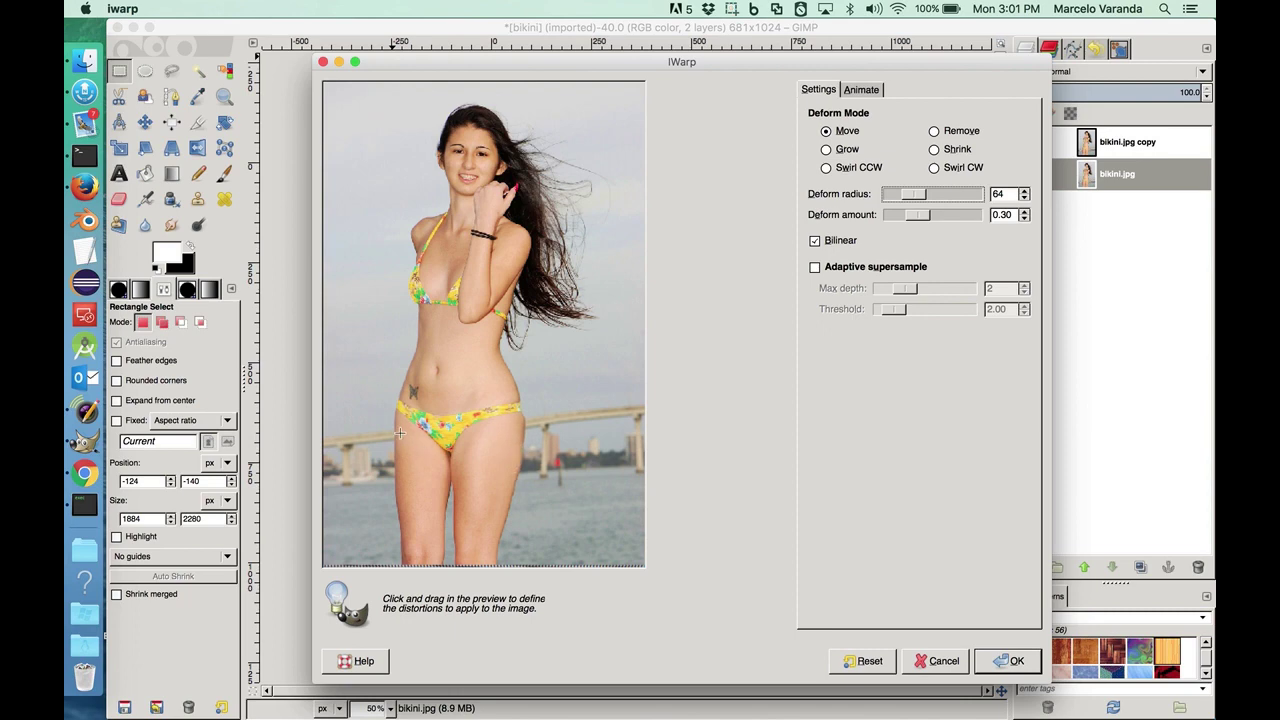
pyautogui.moveTo(403, 434); pyautogui.dragTo(401, 454)
pyautogui.moveTo(397, 427); pyautogui.dragTo(401, 509)
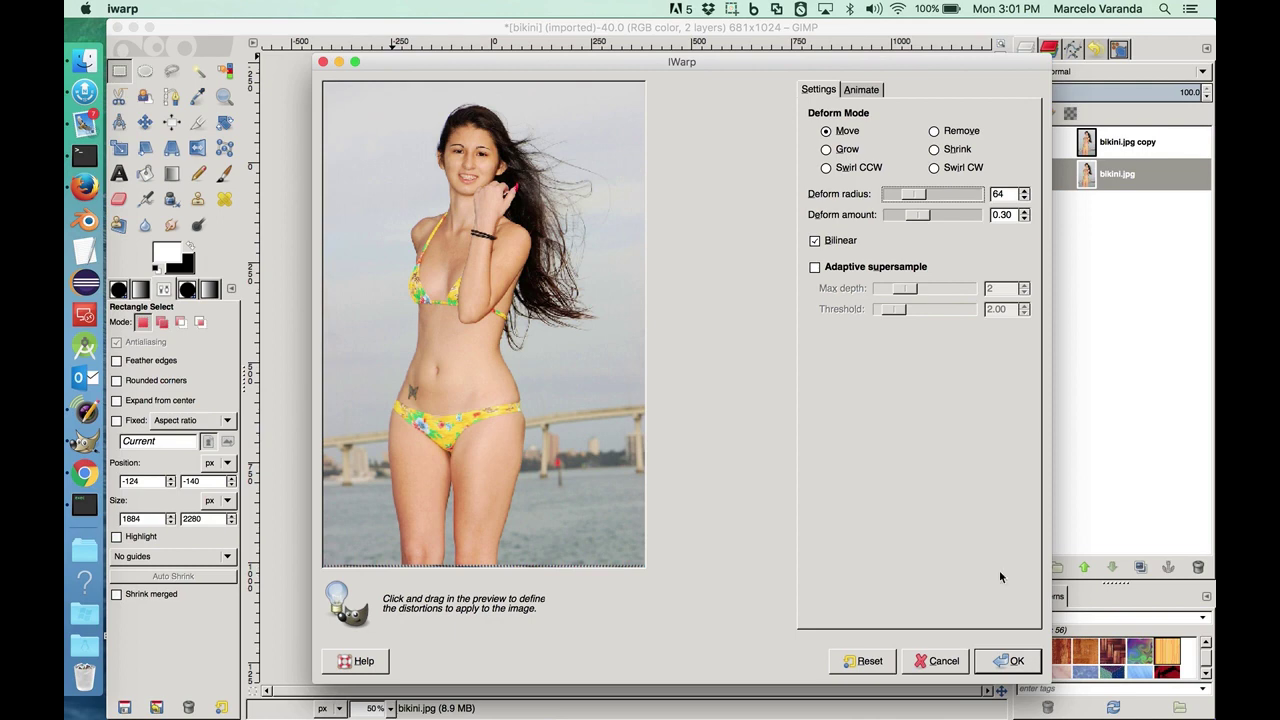
# Apply the IWarp, then toggle the copy layer's visibility to compare, leaving it hidden.
pyautogui.click(1012, 661)
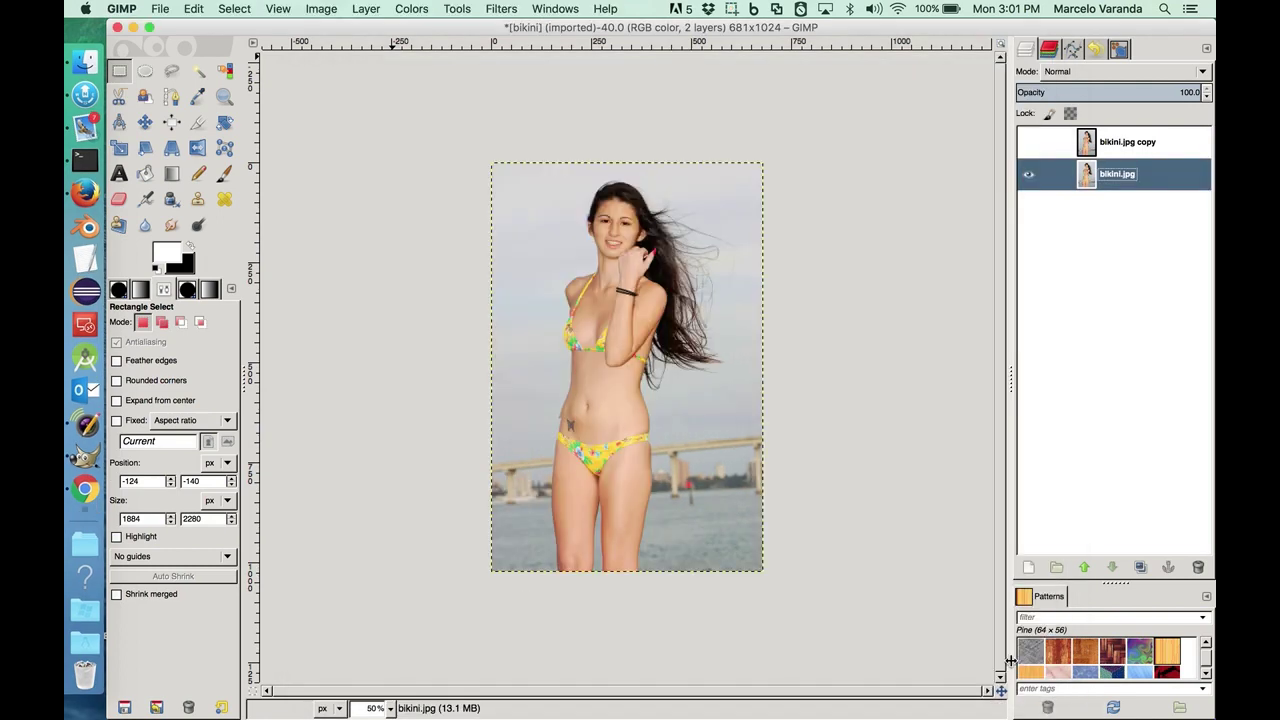
pyautogui.click(1029, 143)
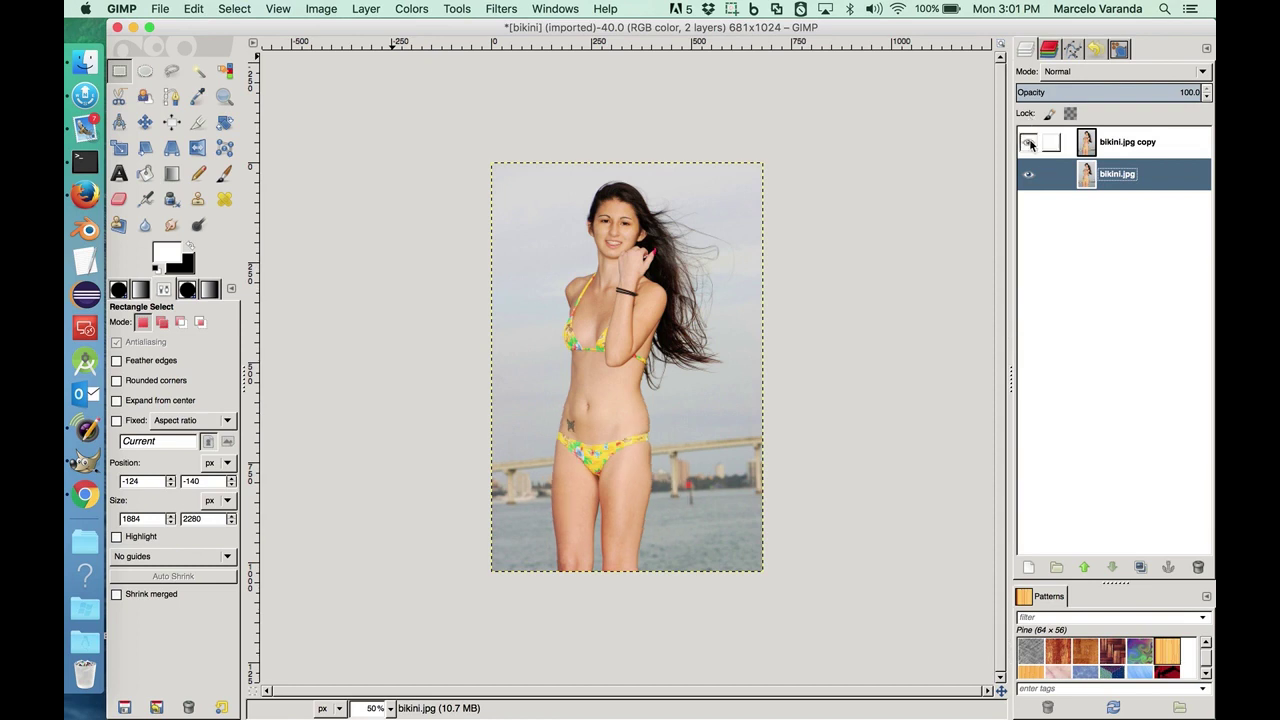
pyautogui.click(1029, 143)
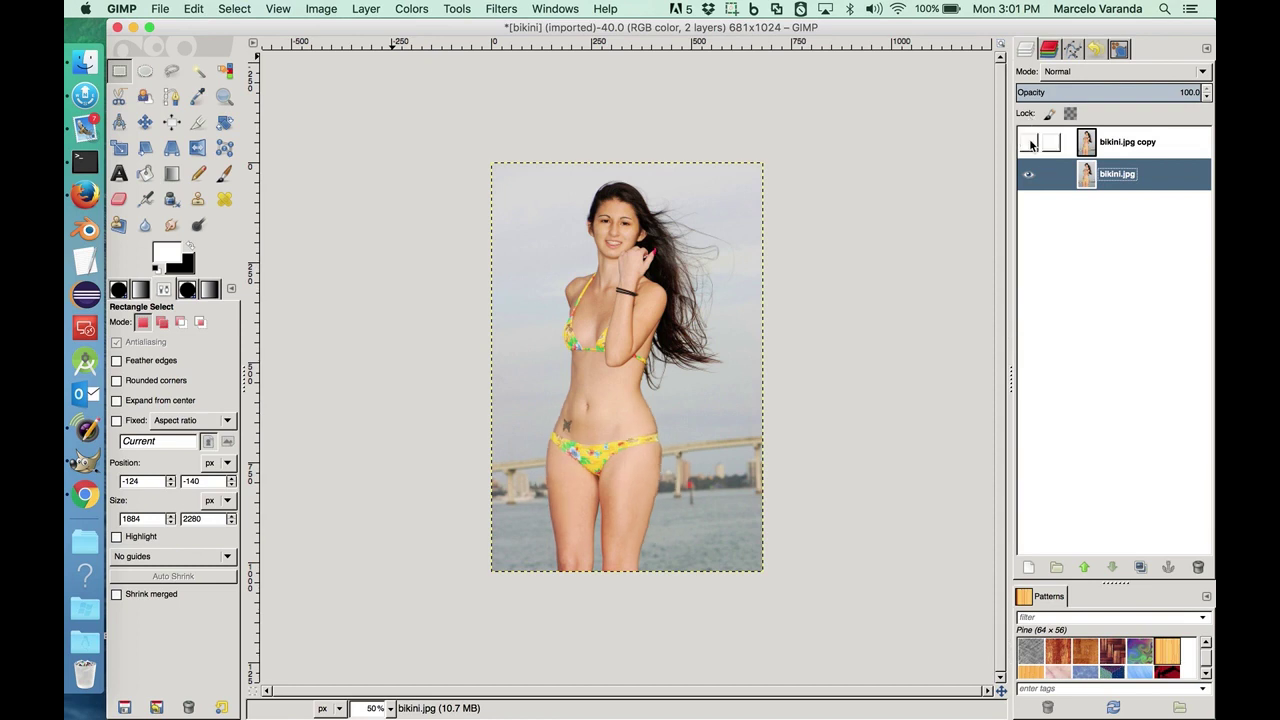